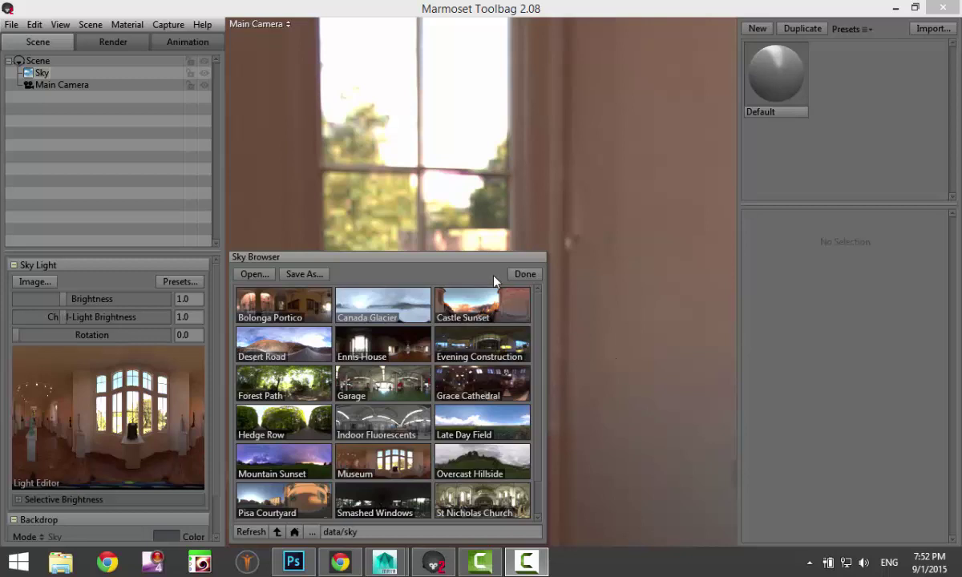
Step: Close the Sky Browser, keeping the indoor gallery sky as the scene's environment
click(526, 274)
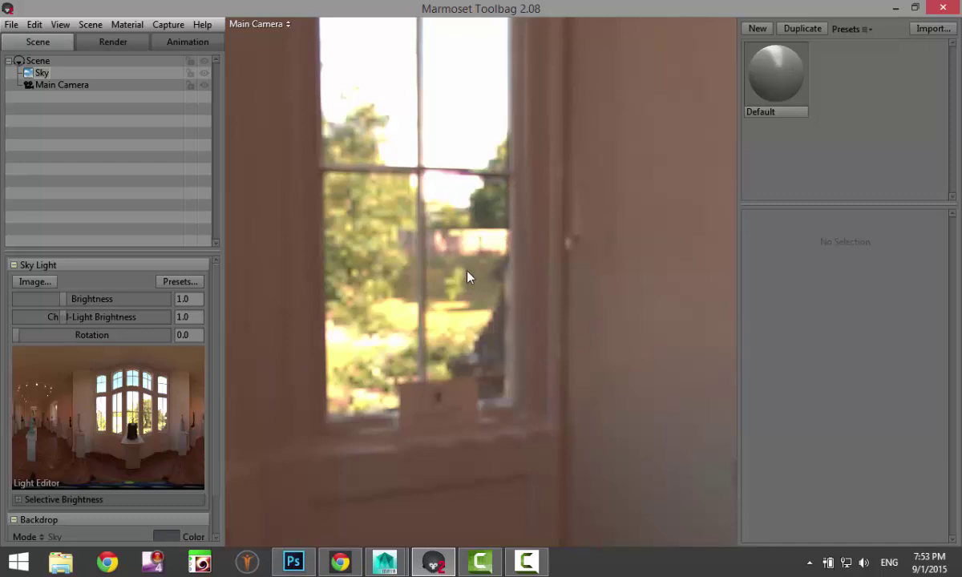
Step: Orbit the view from the gallery window across to the statue and pedestals
mouse_move(469, 277)
mouse_down()
mouse_move(541, 334)
mouse_move(599, 315)
mouse_move(466, 279)
mouse_move(461, 271)
mouse_move(514, 272)
mouse_move(430, 226)
mouse_move(462, 207)
mouse_move(450, 197)
mouse_move(437, 209)
mouse_move(456, 258)
mouse_move(541, 323)
mouse_move(450, 303)
mouse_move(440, 290)
mouse_move(537, 353)
mouse_move(525, 348)
mouse_move(573, 307)
mouse_move(546, 288)
mouse_move(504, 317)
mouse_move(551, 324)
mouse_move(595, 308)
mouse_move(528, 322)
mouse_move(559, 286)
mouse_move(466, 316)
mouse_move(520, 311)
mouse_move(443, 307)
mouse_move(508, 327)
mouse_move(554, 269)
mouse_move(640, 314)
mouse_up()
mouse_move(506, 322)
mouse_down()
mouse_move(572, 329)
mouse_move(481, 323)
mouse_move(477, 337)
mouse_move(522, 314)
mouse_move(500, 303)
mouse_move(432, 301)
mouse_move(448, 317)
mouse_up()
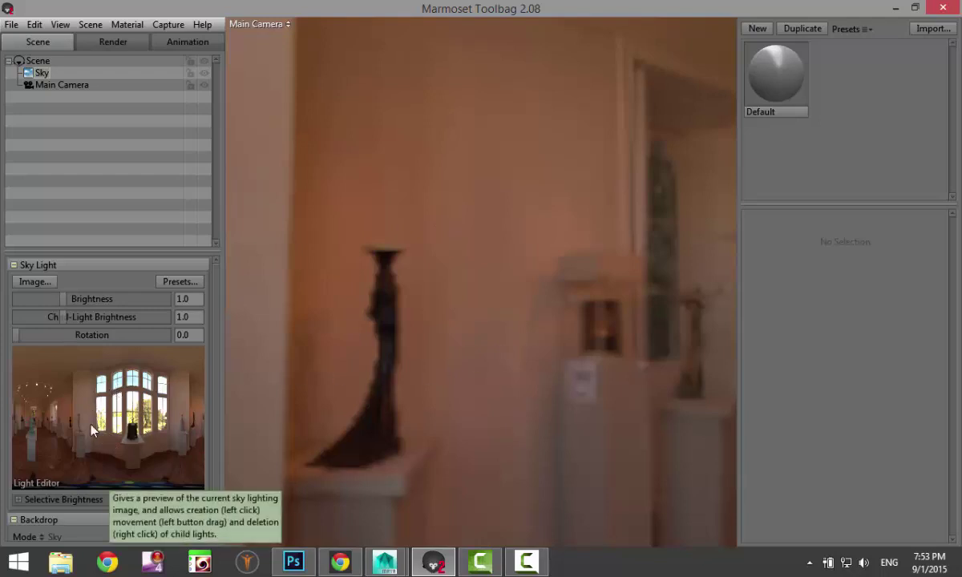
Step: Brighten the gallery backdrop, then tone its brightness back down to around 4.689
scroll(97, 421, down, 2)
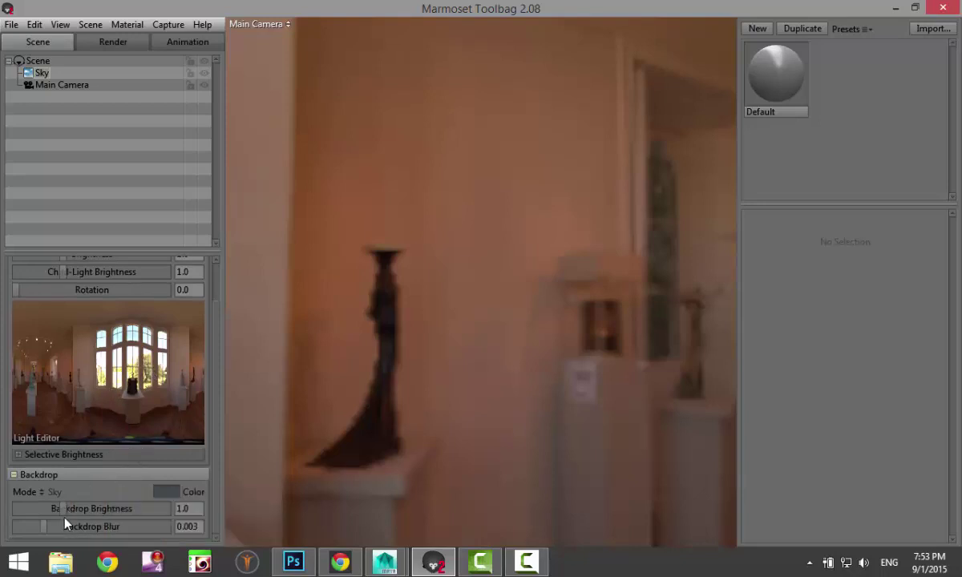
drag(64, 509, 102, 509)
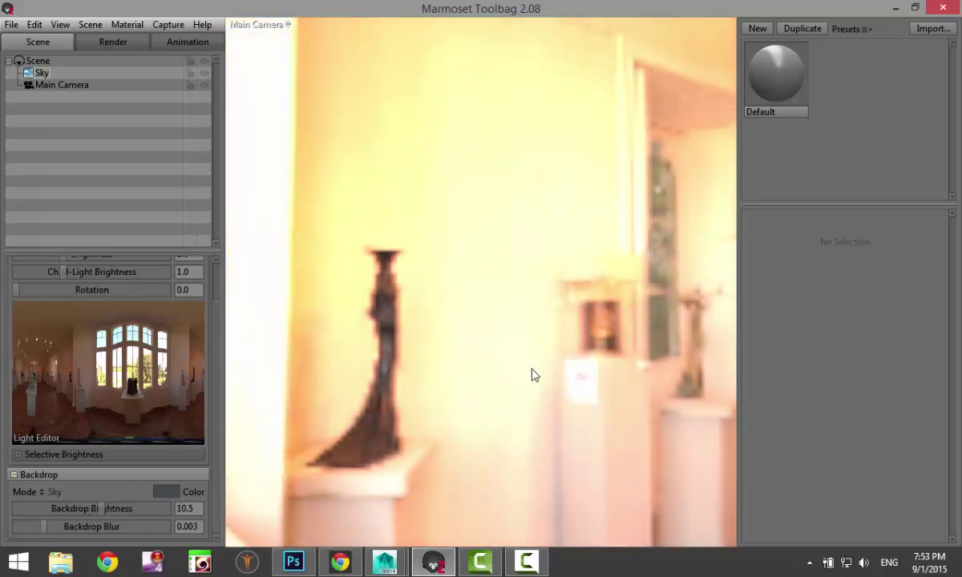
drag(535, 375, 446, 401)
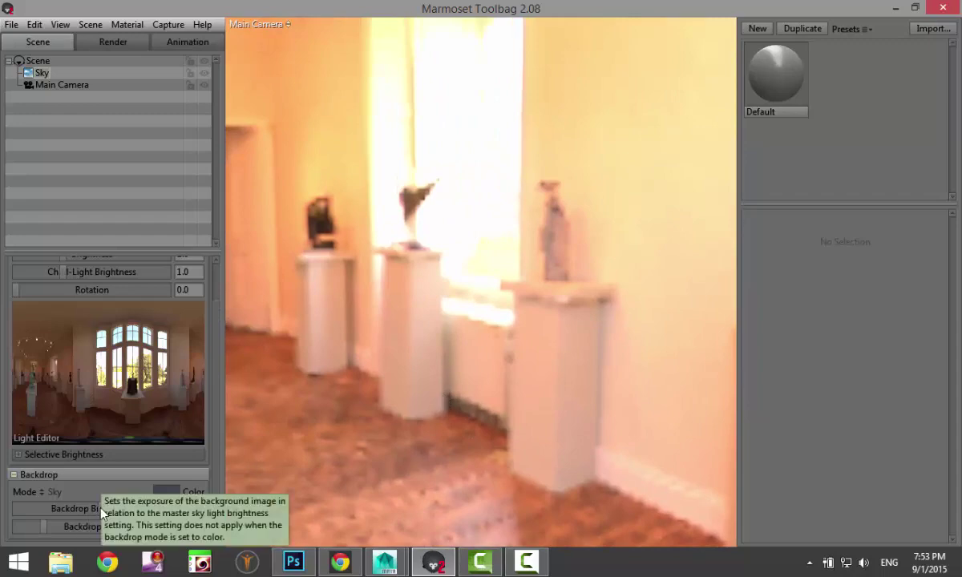
drag(101, 509, 31, 530)
scroll(109, 377, up, 2)
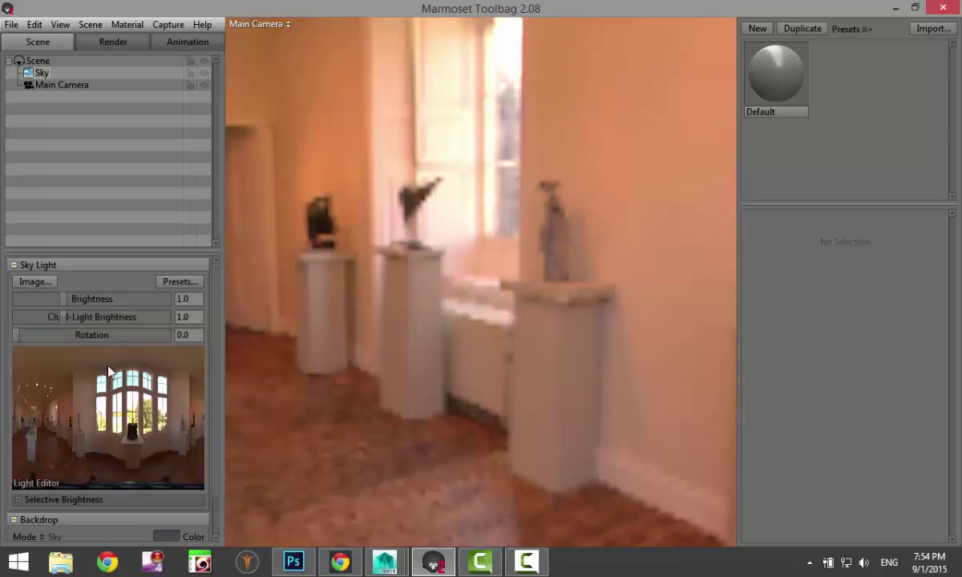
Step: Load the Castle Sunset sky preset as the environment
click(179, 289)
scroll(401, 360, down, 1)
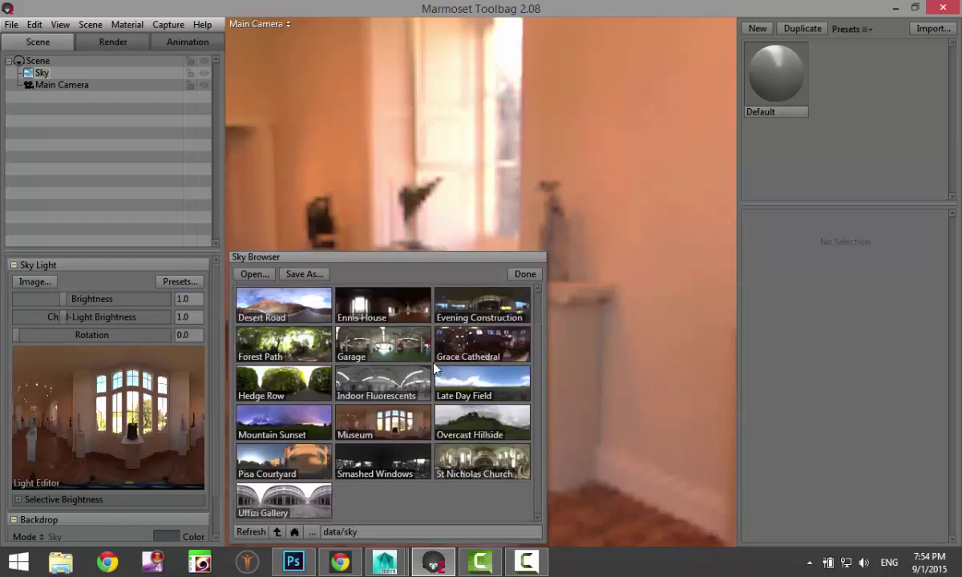
scroll(427, 384, up, 1)
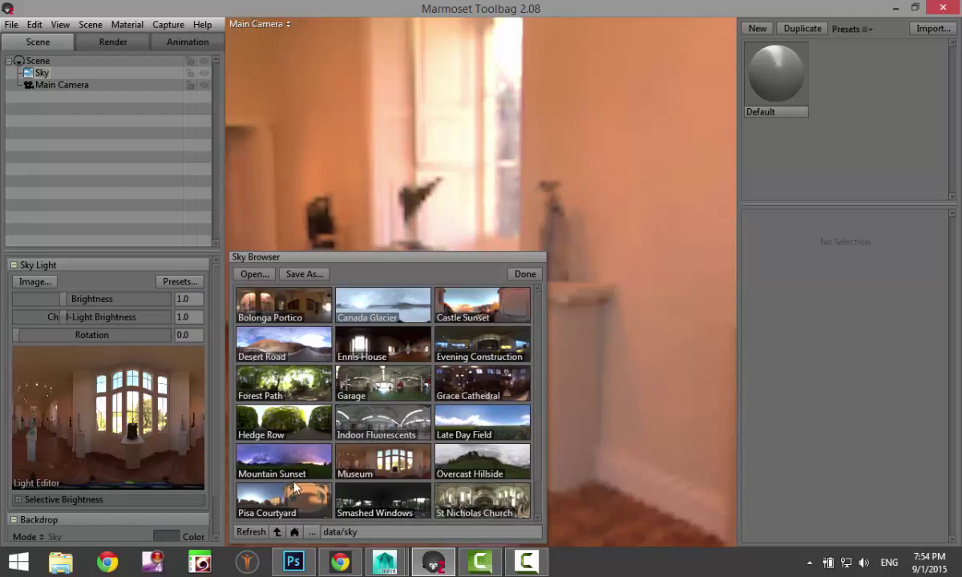
click(481, 310)
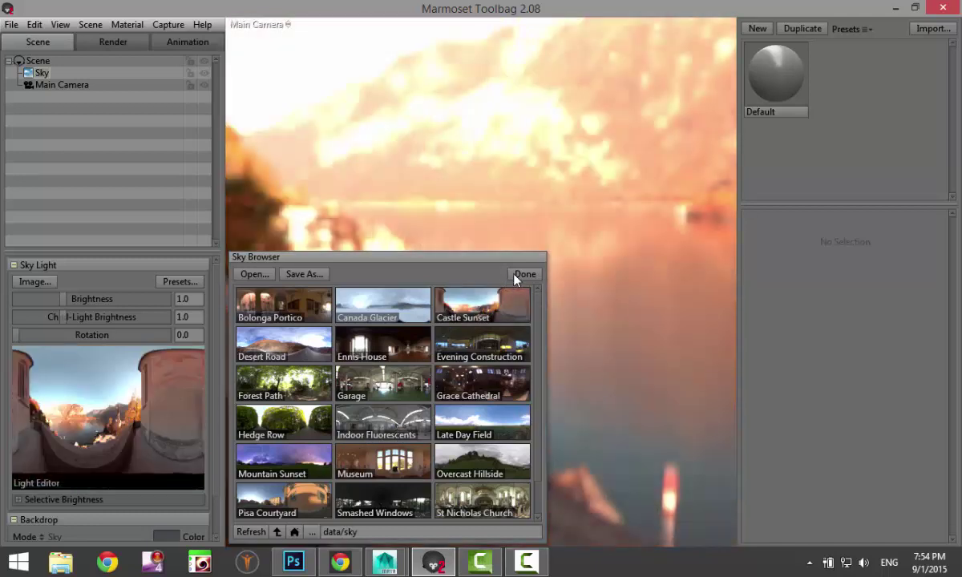
click(525, 274)
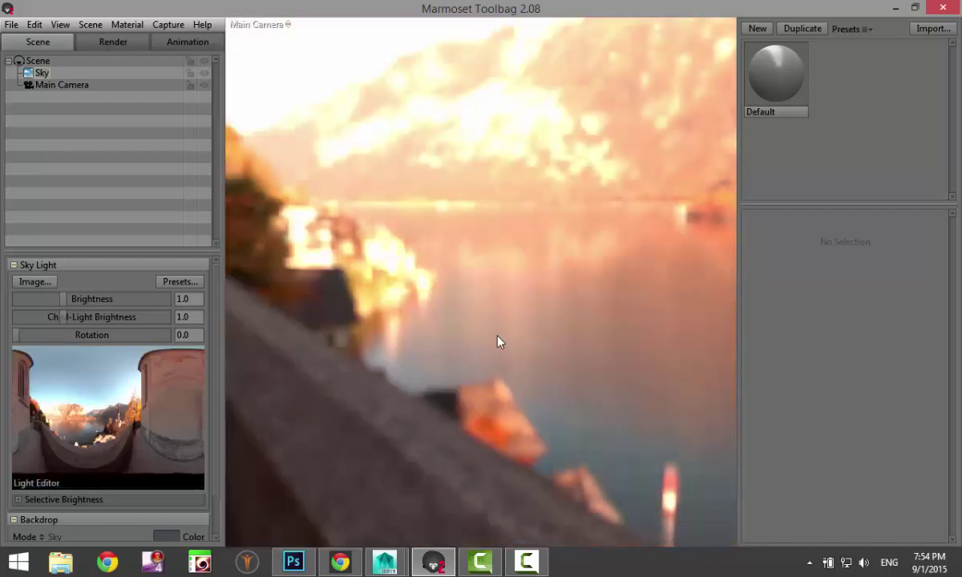
Step: Turn the view toward the castle wall and slightly adjust the Backdrop Blur
drag(497, 342, 262, 481)
scroll(121, 446, down, 2)
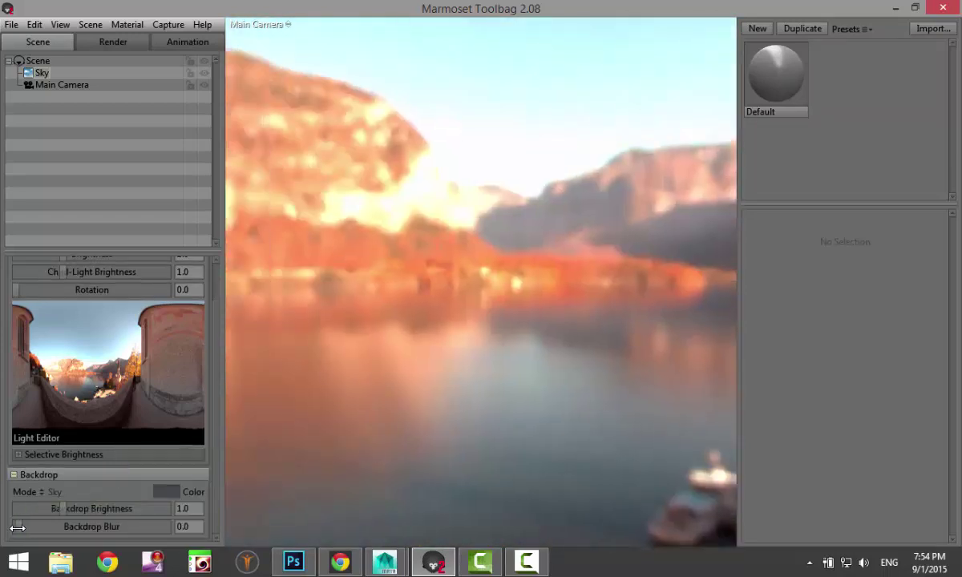
mouse_move(19, 527)
mouse_down()
mouse_move(178, 540)
mouse_move(28, 543)
mouse_up()
scroll(213, 275, up, 2)
Step: Load the Bolonga Portico sky preset as the environment
click(190, 281)
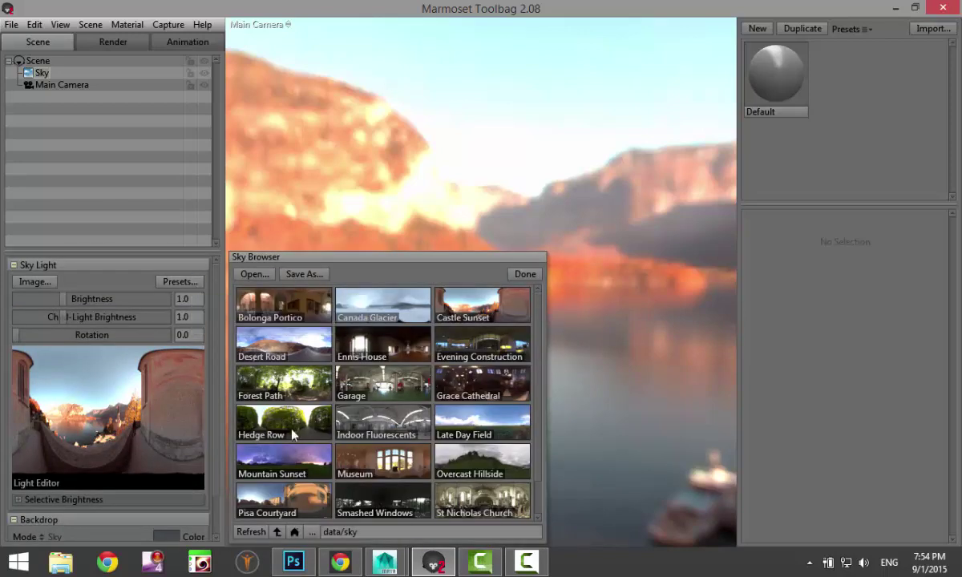
click(285, 311)
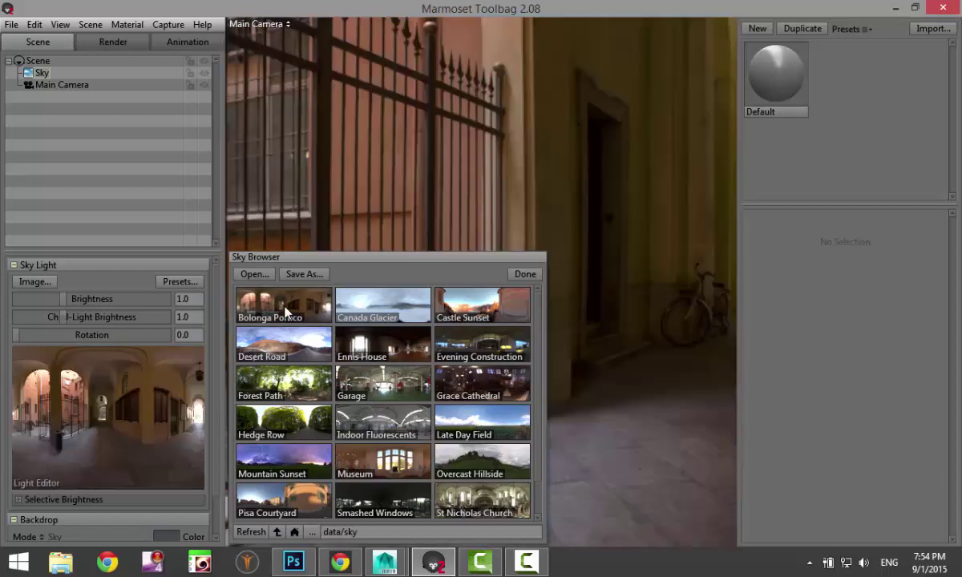
click(524, 273)
Step: Raise the portico backdrop brightness to 1.614
drag(421, 316, 382, 346)
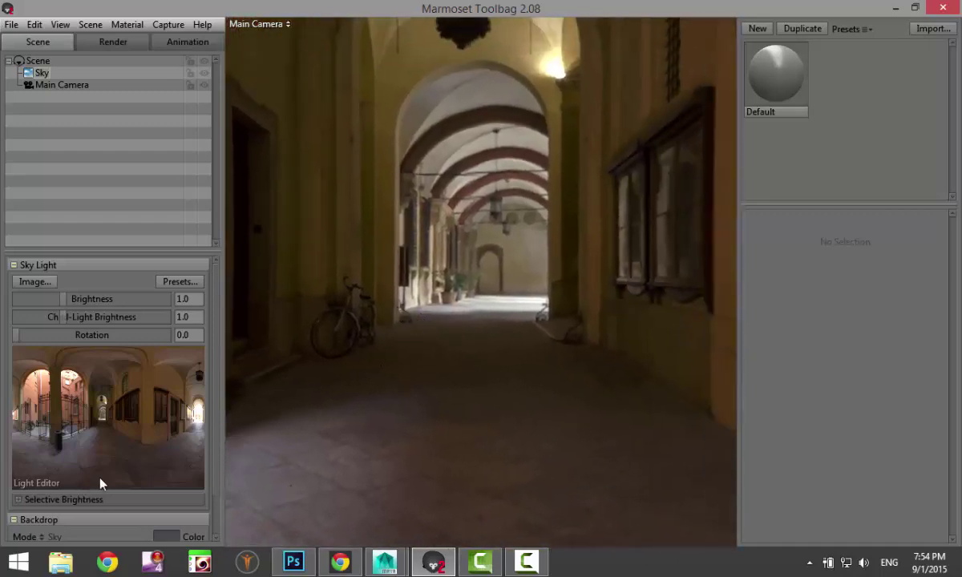
scroll(93, 447, down, 1)
mouse_move(56, 514)
mouse_down()
mouse_move(88, 508)
mouse_move(71, 509)
mouse_up()
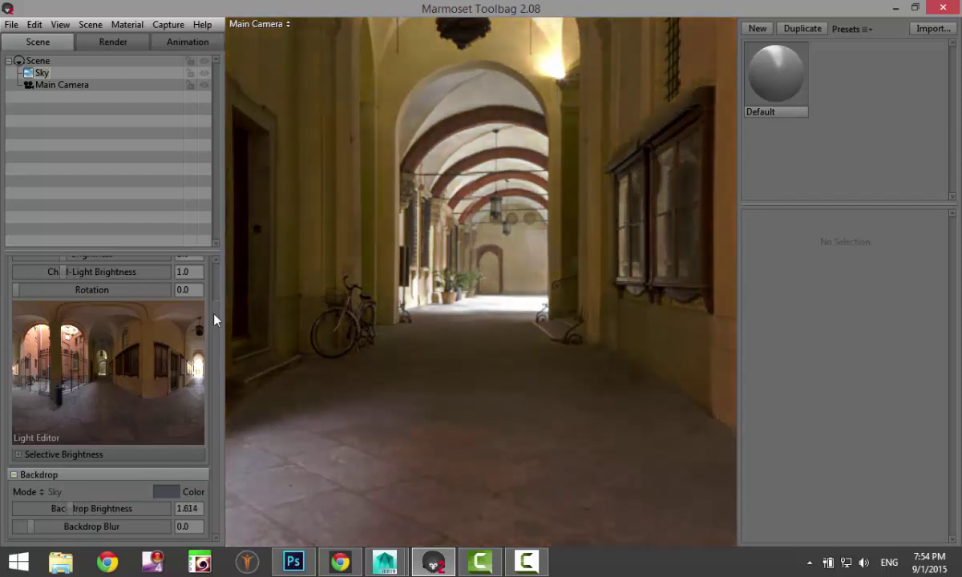
Step: Select the Main Camera and review its 45° field of view, linear tone mapping and exposure 1.0
click(39, 71)
click(51, 87)
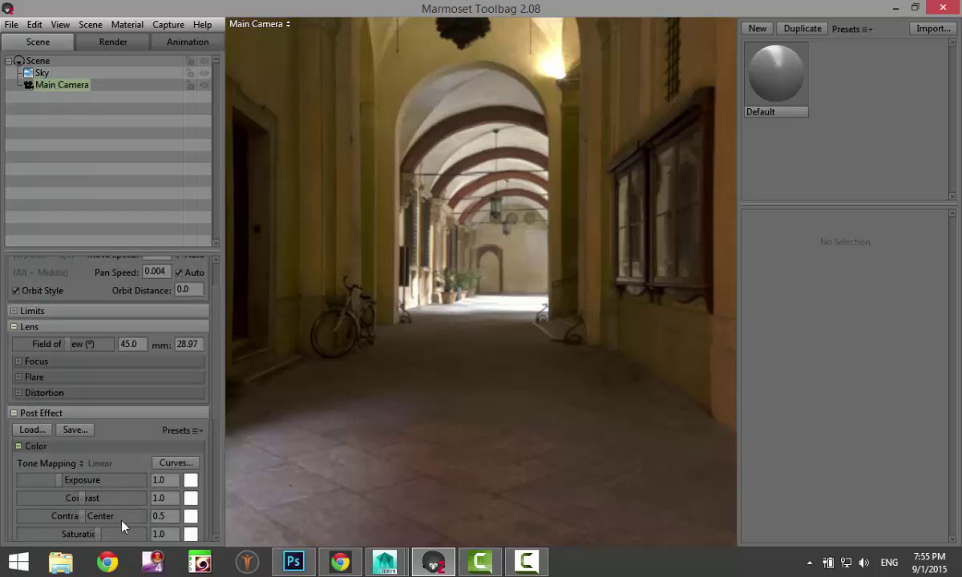
scroll(122, 462, down, 3)
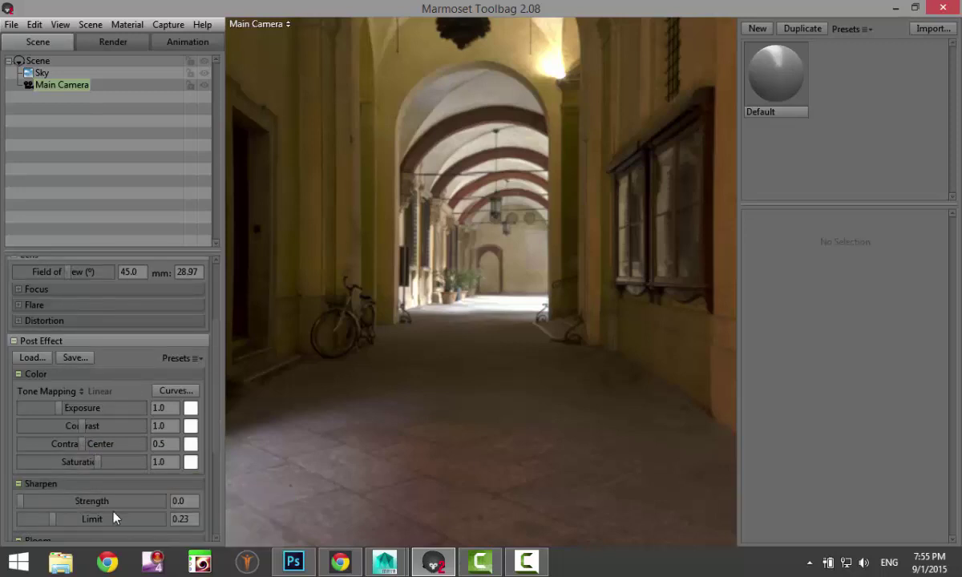
scroll(115, 517, up, 5)
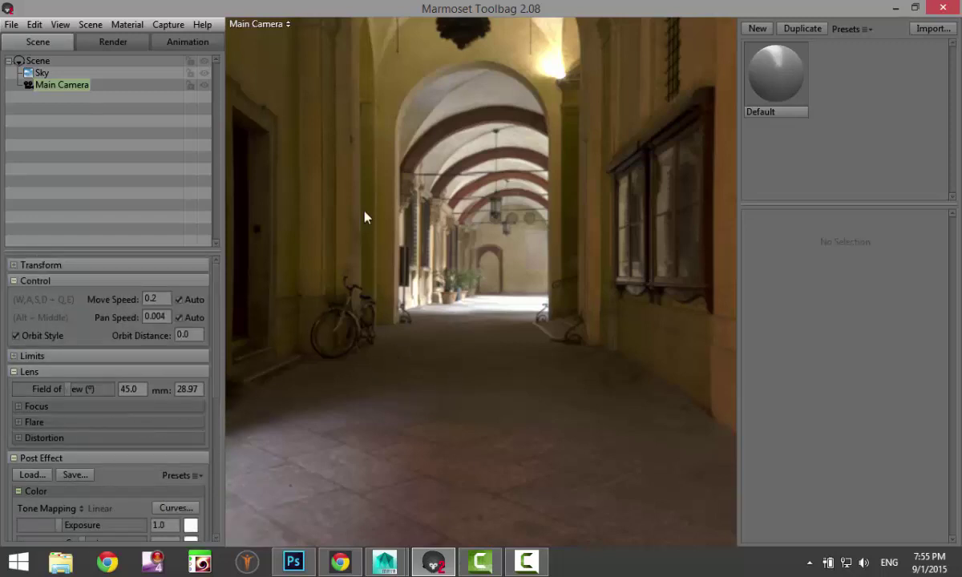
Step: Import Steelboard.obj from the Desktop, adding the pCube2 slab with its lambert6SG material
click(10, 26)
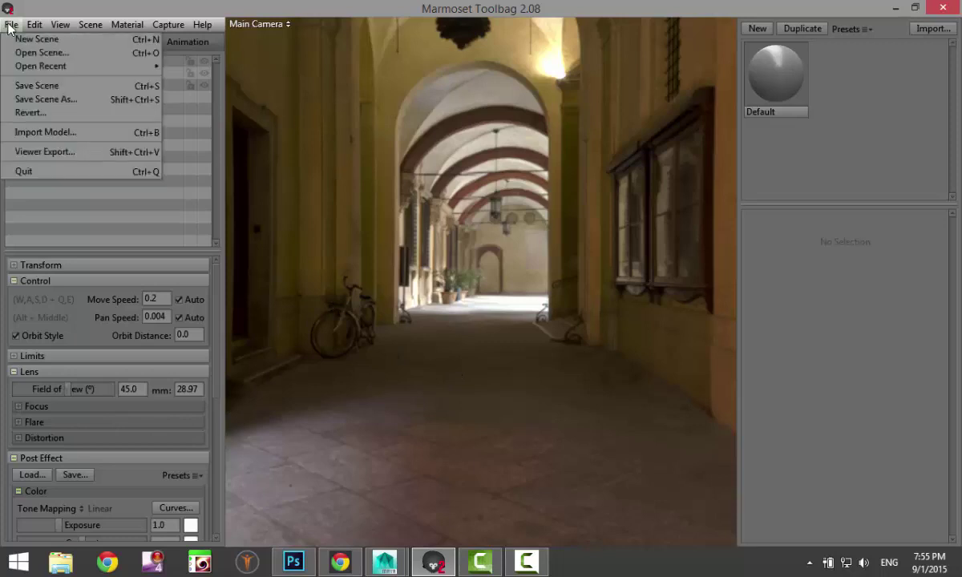
click(64, 134)
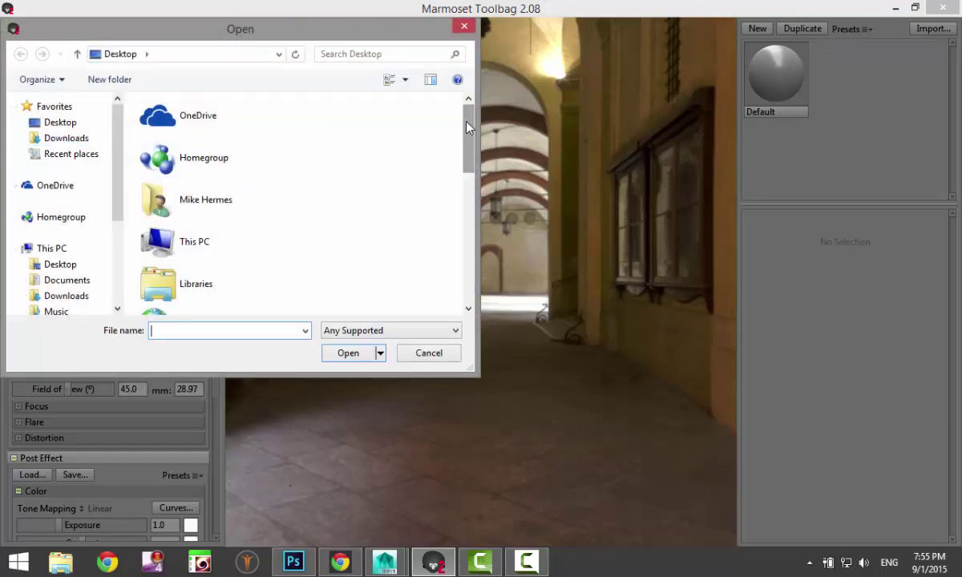
drag(469, 130, 474, 284)
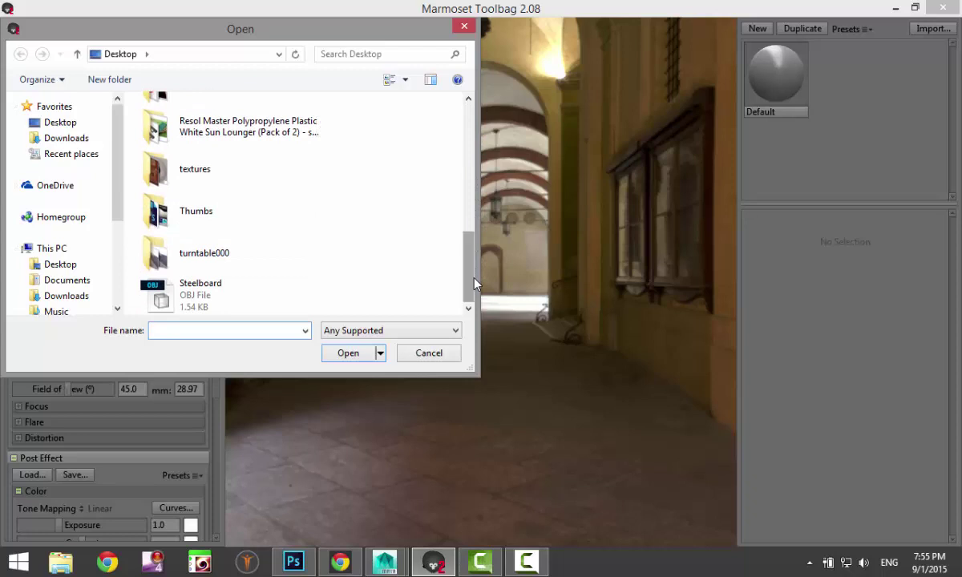
click(194, 301)
click(353, 355)
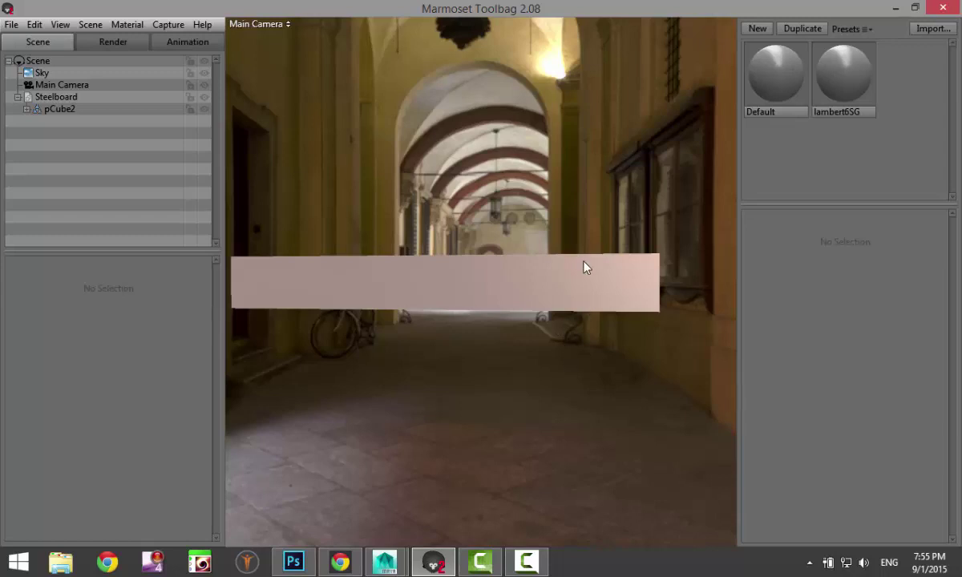
drag(586, 268, 343, 346)
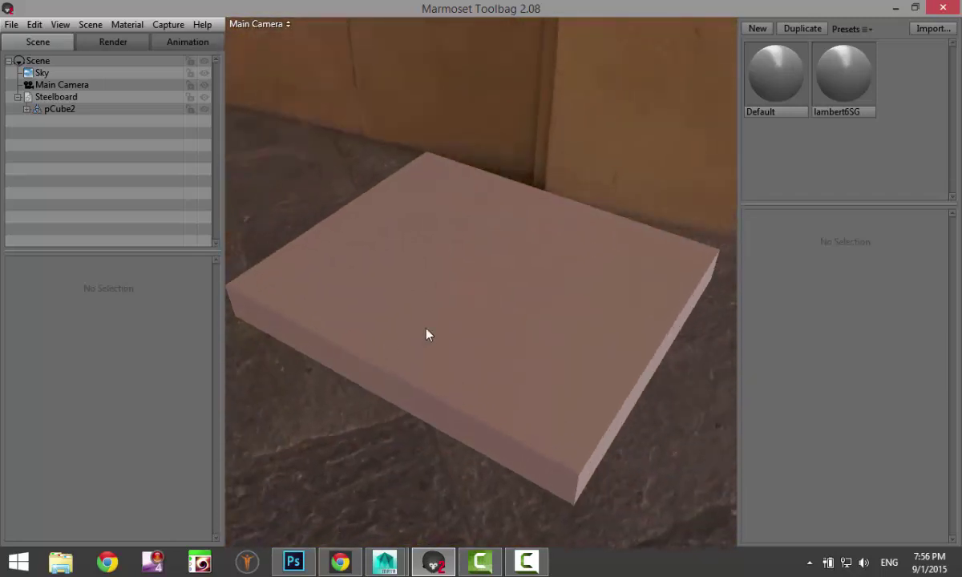
click(485, 279)
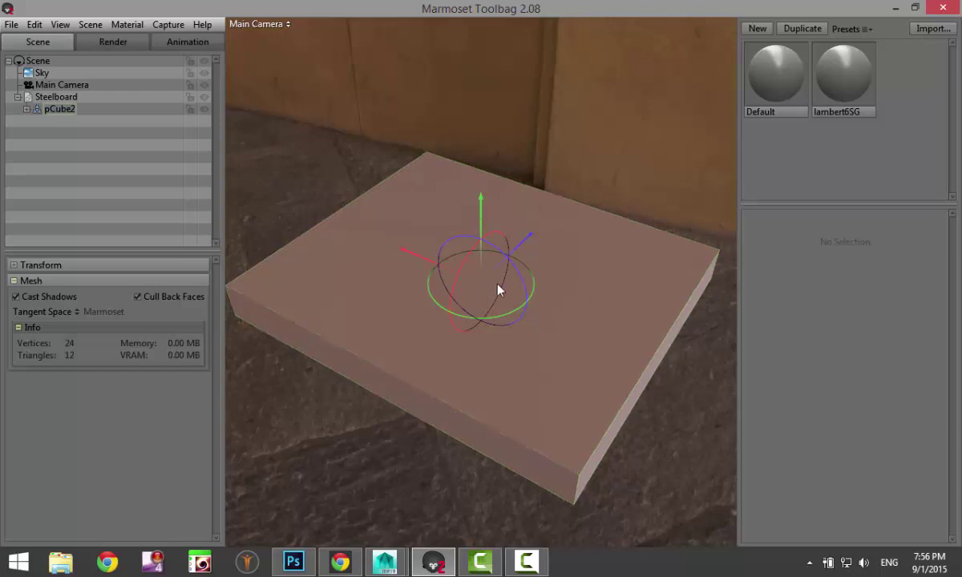
drag(520, 433, 491, 398)
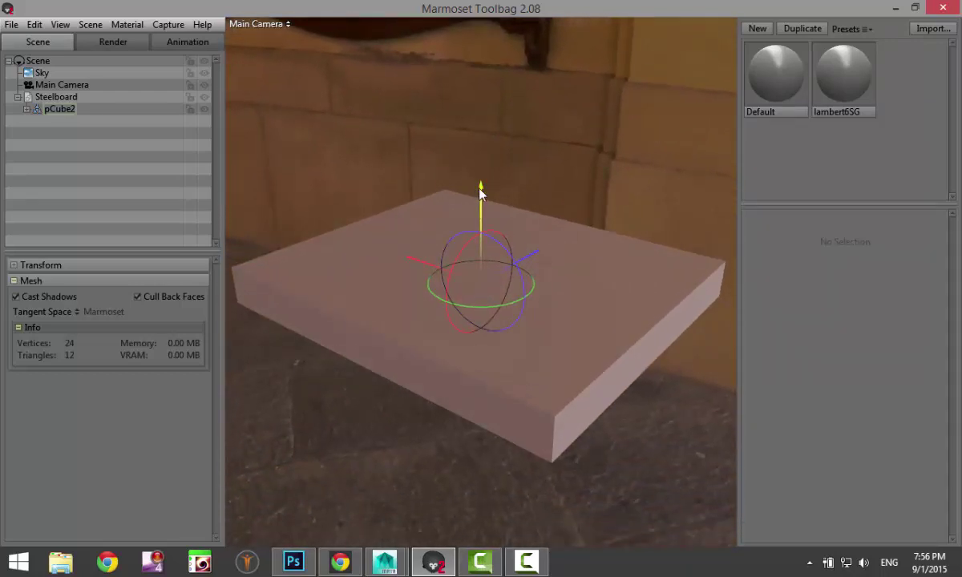
drag(481, 189, 483, 112)
drag(484, 222, 470, 332)
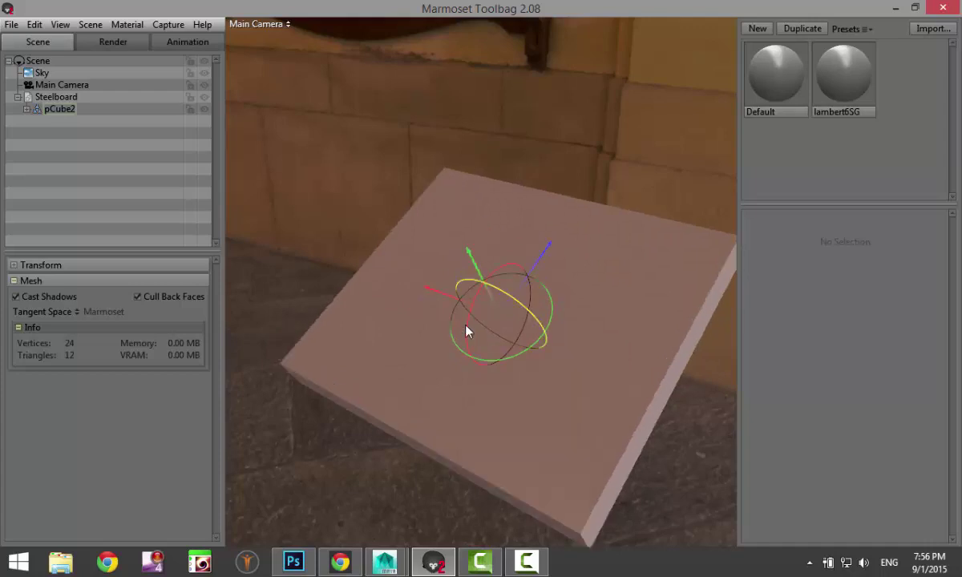
key(ctrl+z)
alt+drag(466, 332, 409, 344)
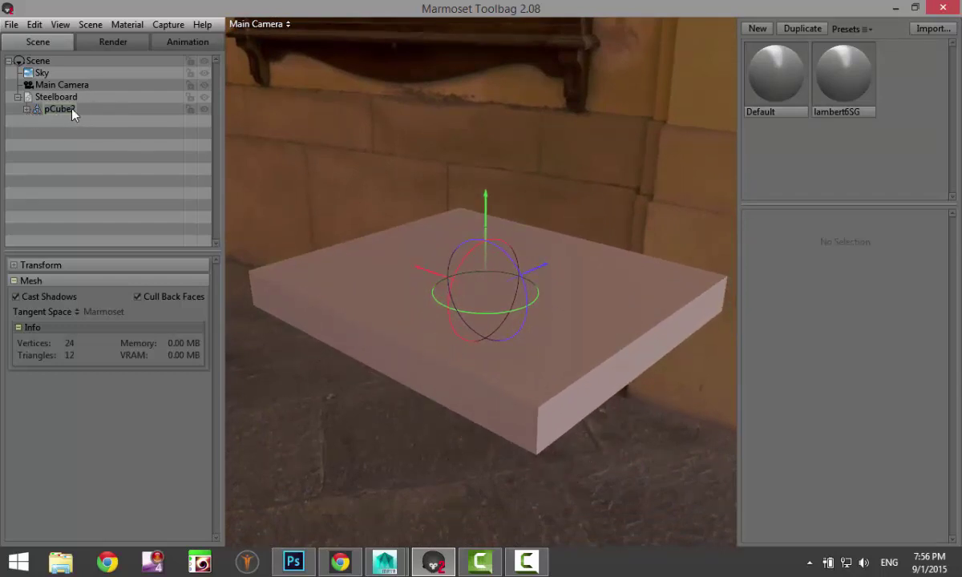
Step: Try pCube2's X rotation and X scale, undo back to scale 1.0, and create a new material
click(27, 110)
click(14, 265)
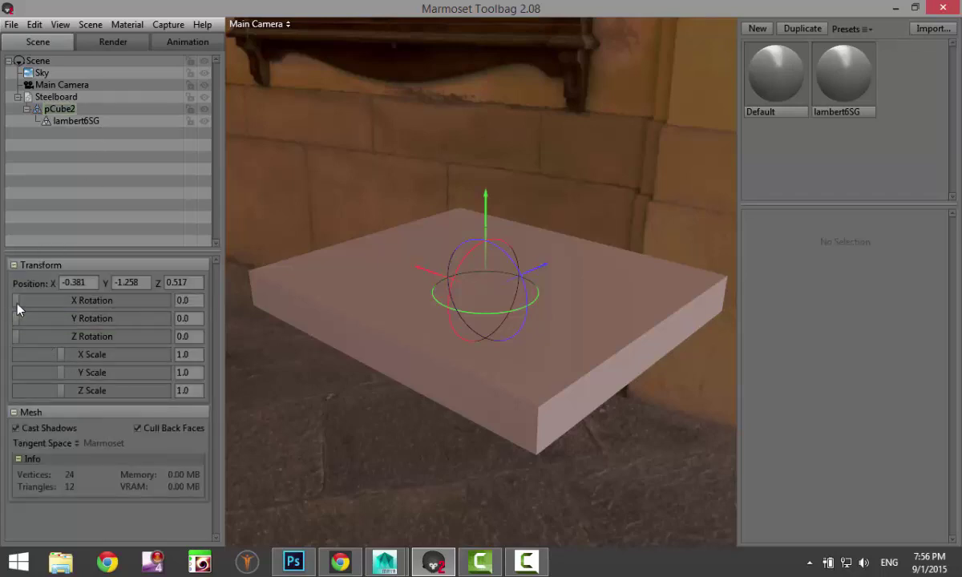
mouse_move(16, 302)
mouse_down()
mouse_move(36, 303)
mouse_move(3, 302)
mouse_move(48, 319)
mouse_move(15, 318)
mouse_up()
mouse_move(64, 356)
mouse_down()
mouse_move(85, 355)
mouse_move(62, 356)
mouse_up()
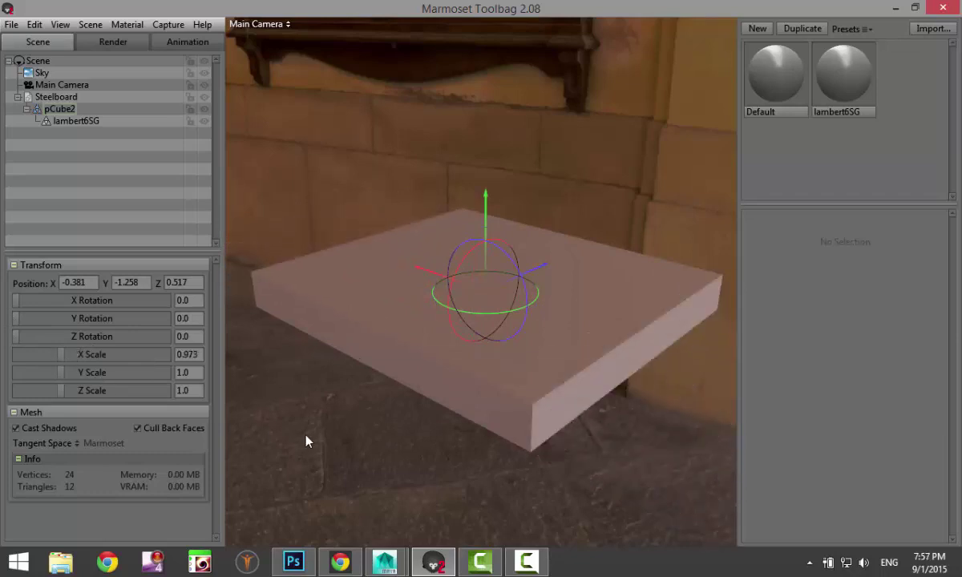
key(ctrl+z)
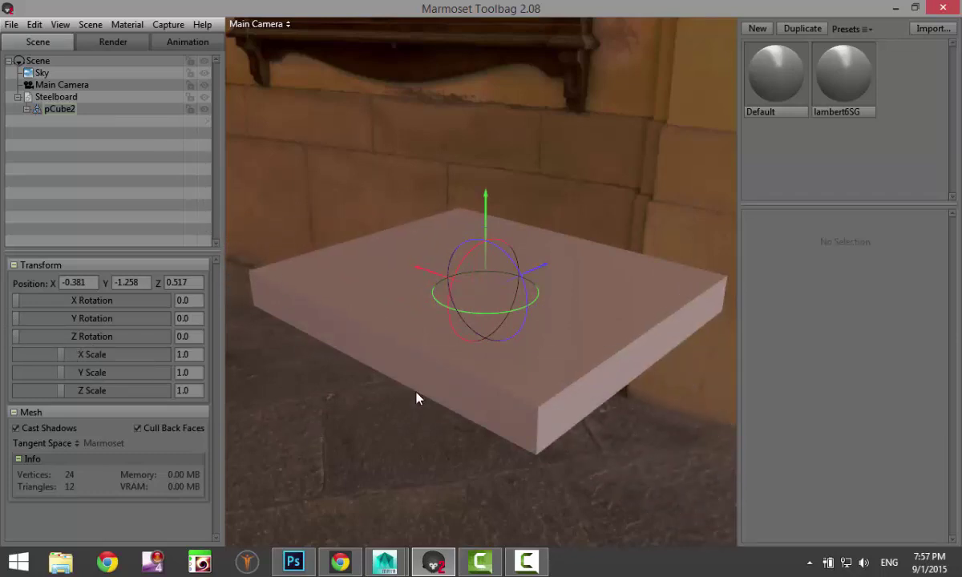
drag(523, 407, 451, 438)
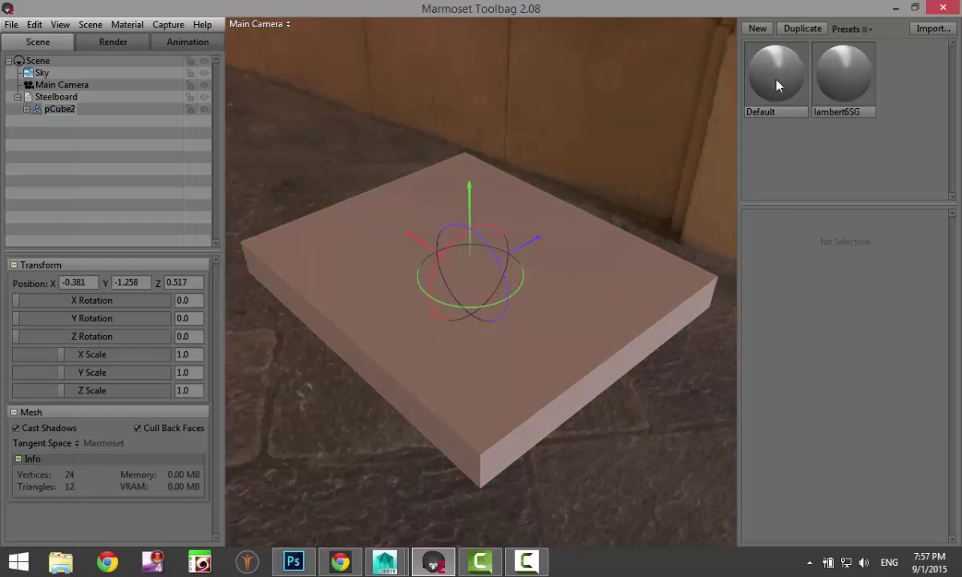
click(758, 29)
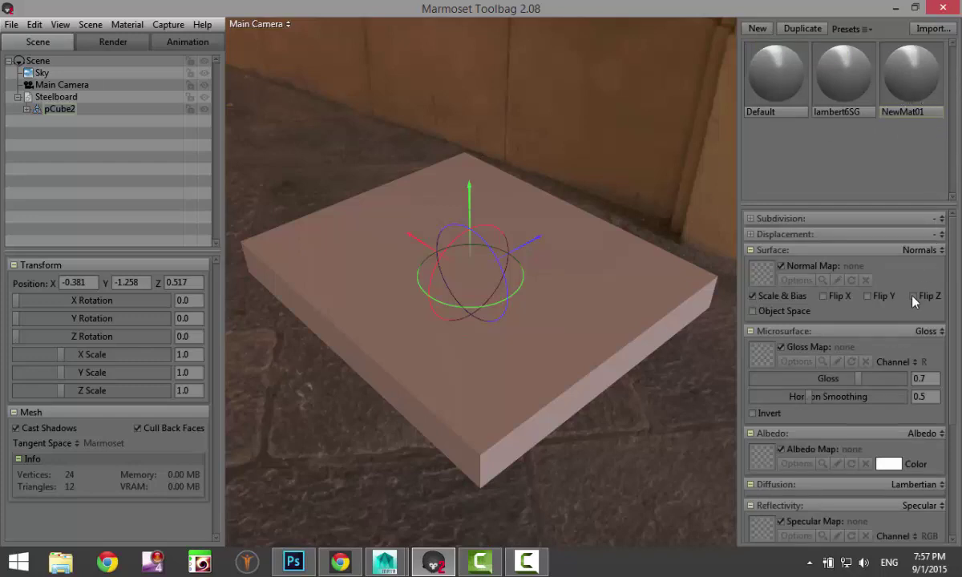
Step: Load SteelDiffuse.tga from the Desktop as NewMat01's albedo map
scroll(879, 368, down, 3)
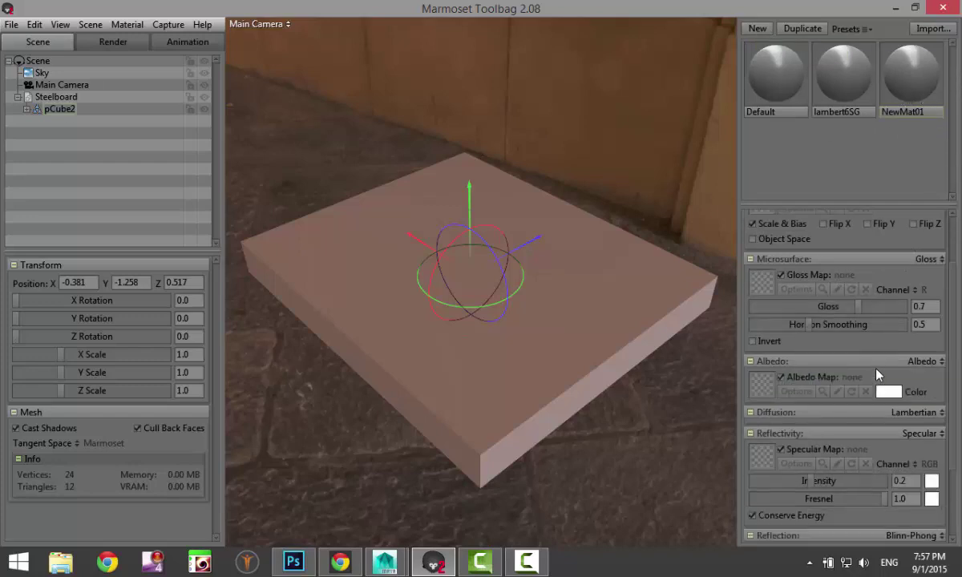
click(762, 391)
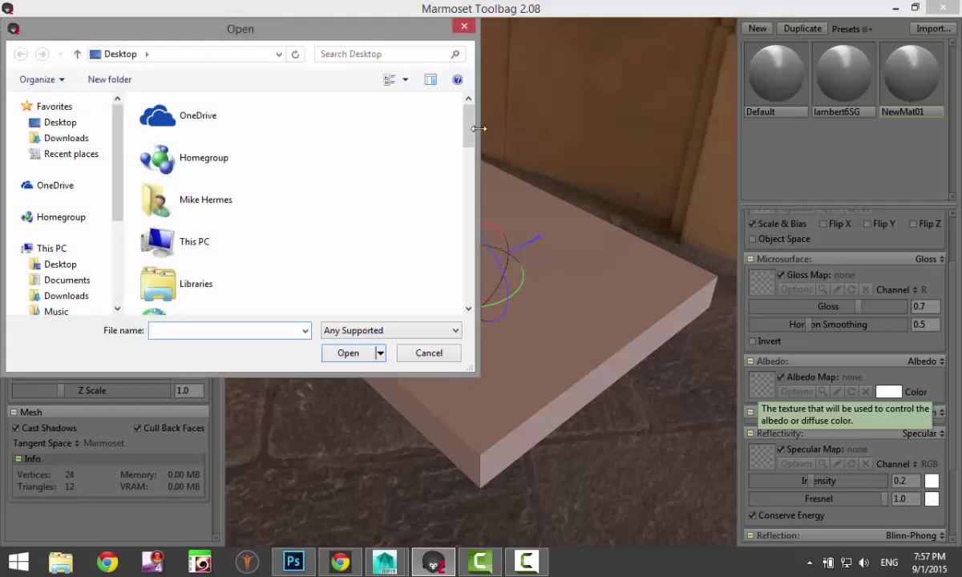
drag(469, 130, 469, 286)
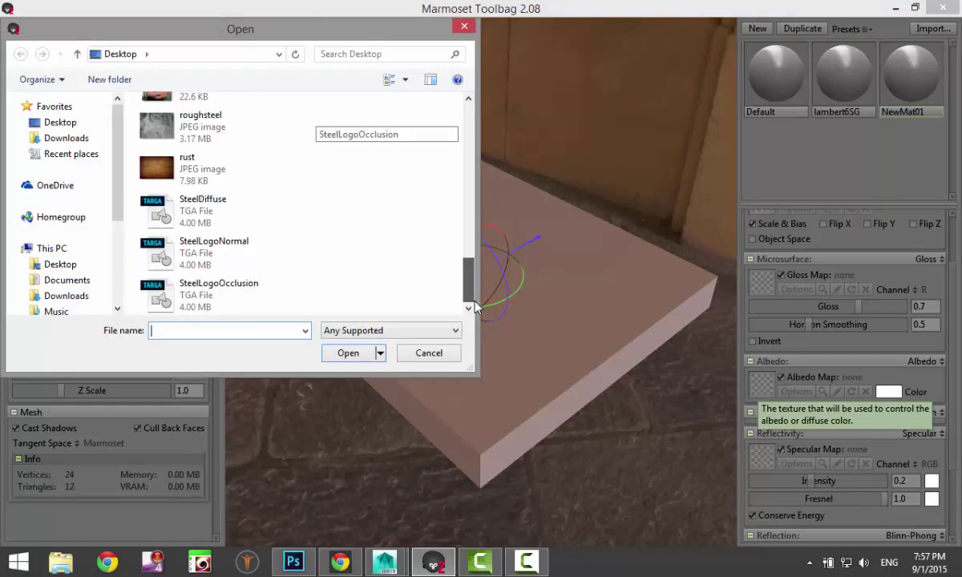
click(207, 212)
click(348, 353)
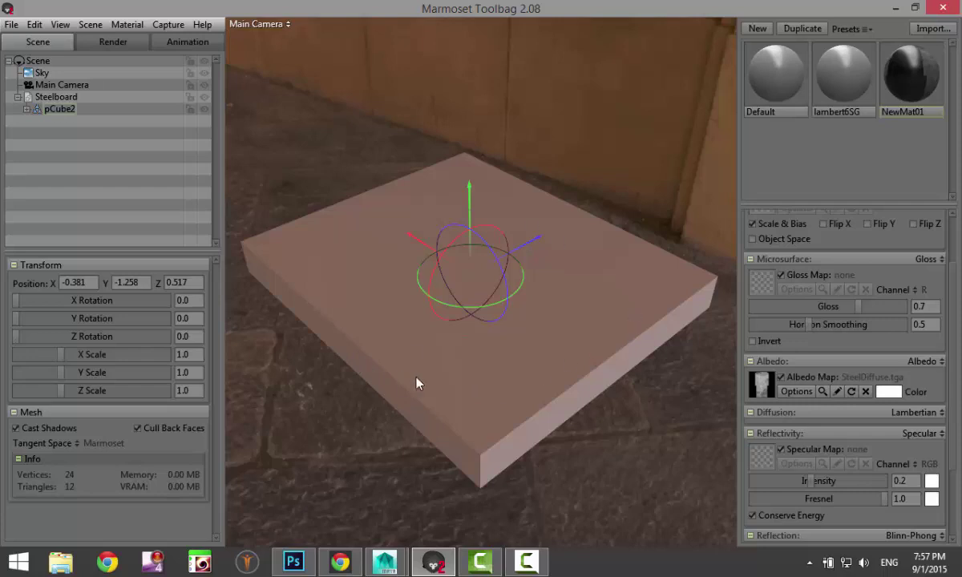
Step: Delete lambert6SG and drag NewMat01 onto pCube2, giving it the rusty SteelDiffuse look
click(777, 81)
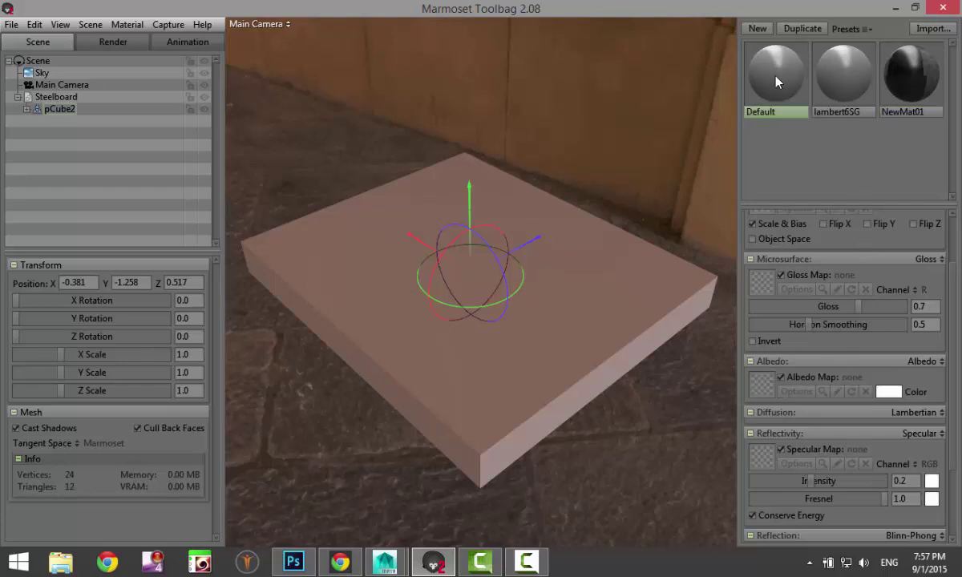
key(Delete)
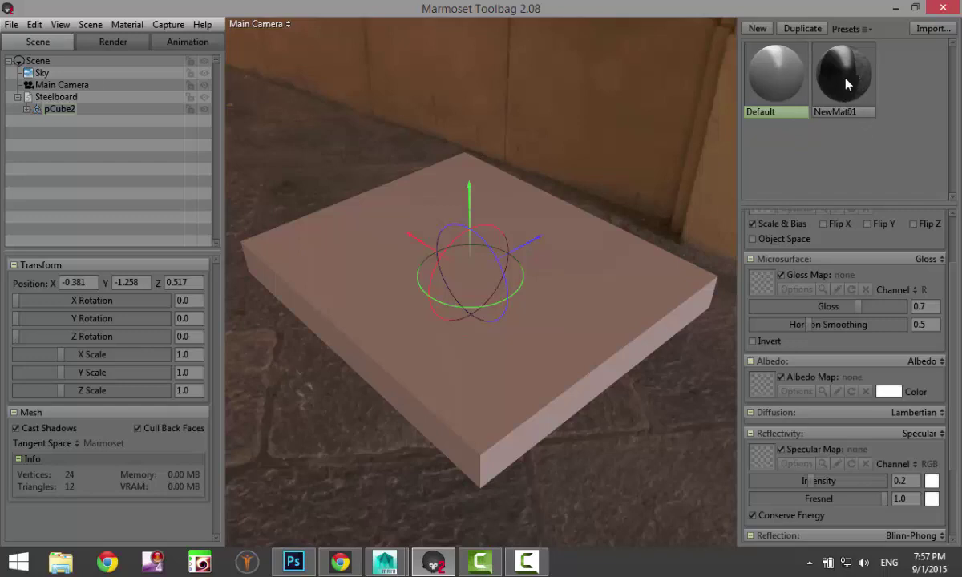
drag(846, 83, 469, 299)
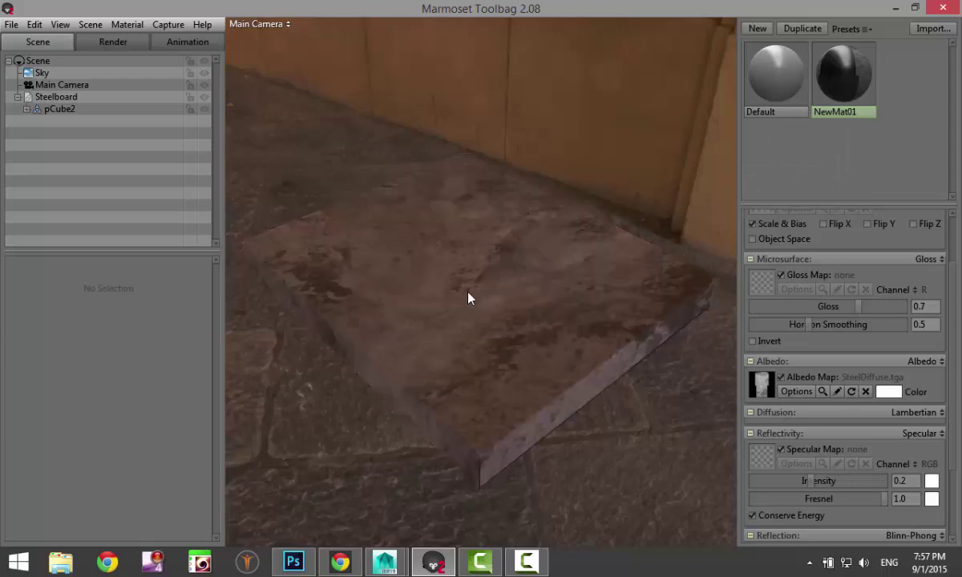
drag(483, 335, 462, 351)
Step: Raise the scene turntable speed to 8.975 and start the turntable playing
click(179, 45)
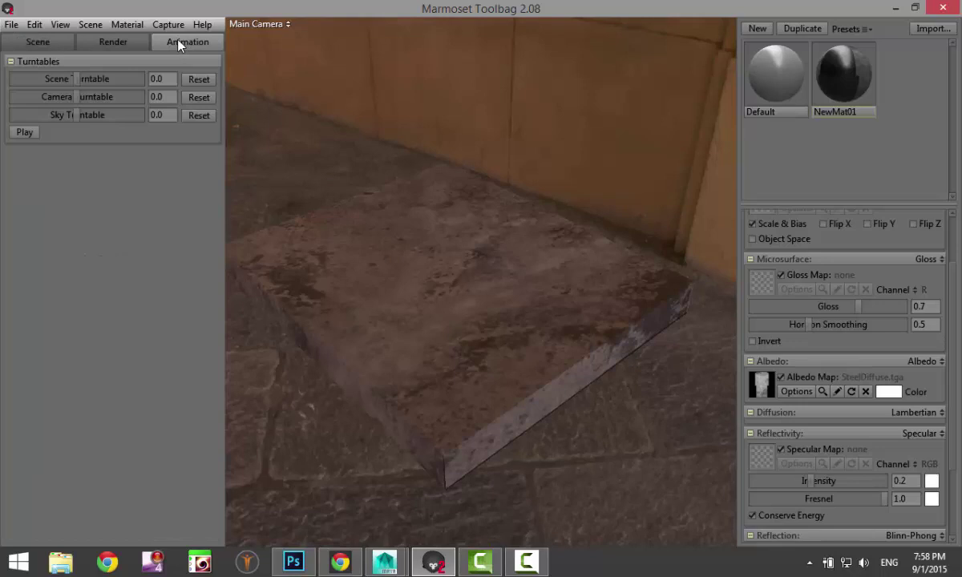
mouse_move(72, 78)
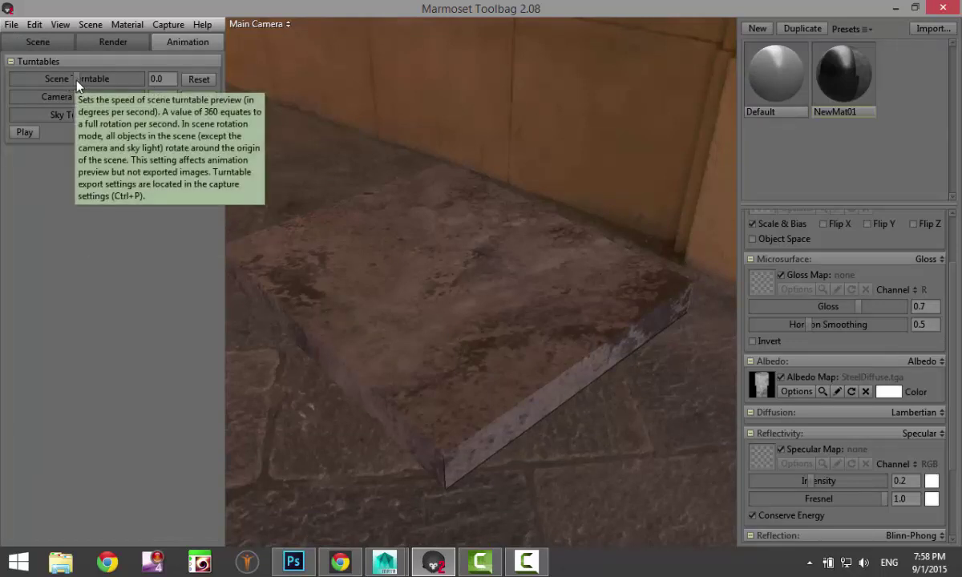
drag(77, 83, 87, 80)
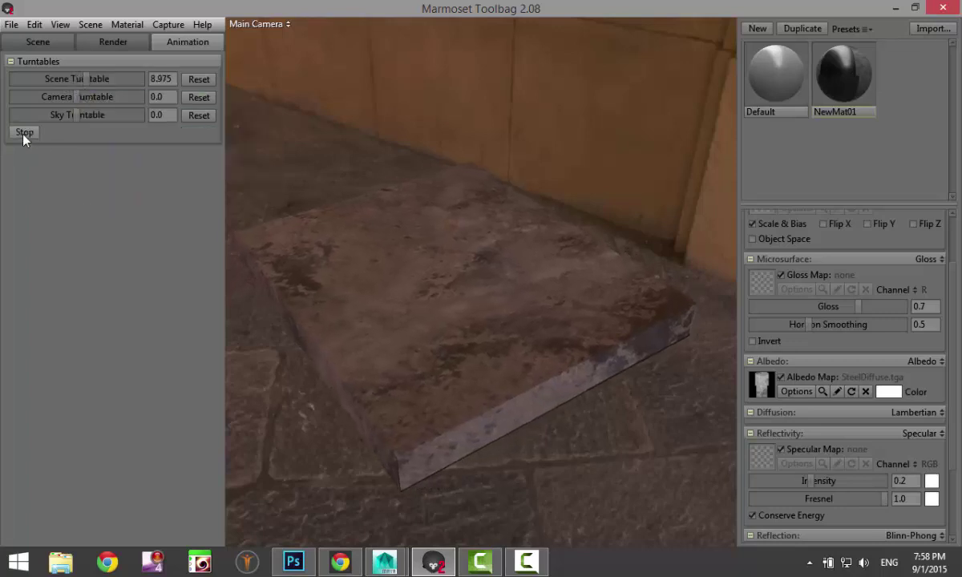
click(24, 132)
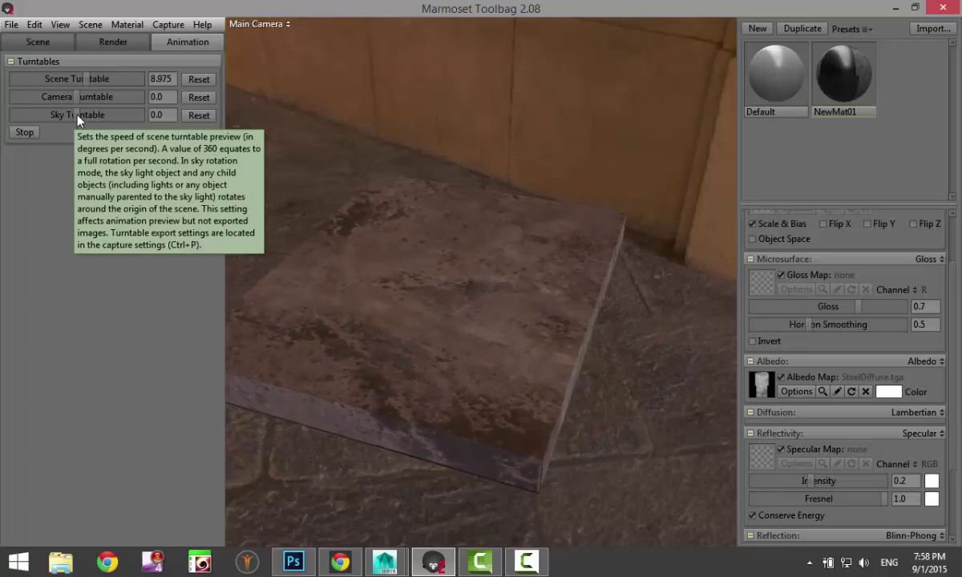
Step: Set the sky turntable to 7.694 and reset the camera turntable to 0.0, viewing the slab from above
drag(78, 120, 87, 116)
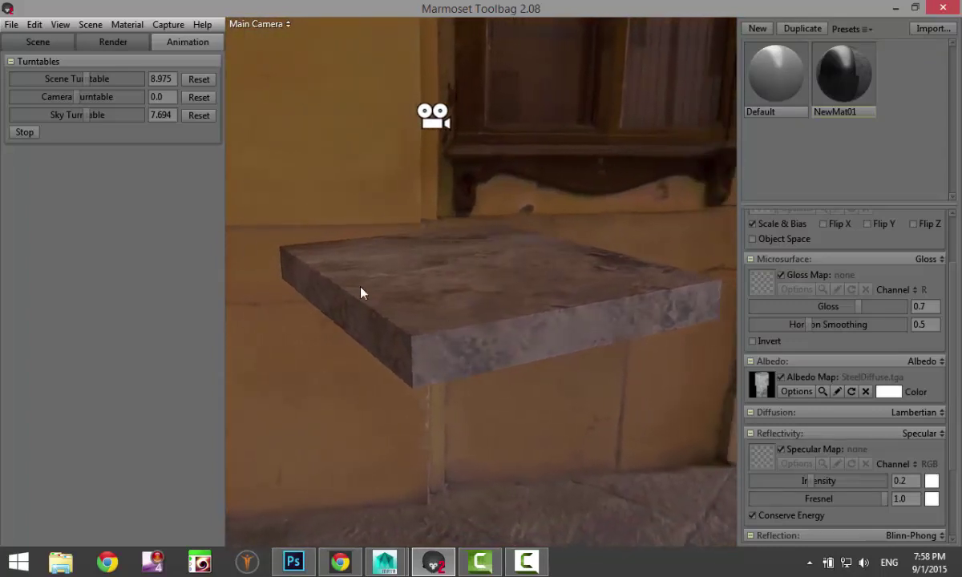
drag(73, 96, 53, 96)
drag(53, 96, 80, 97)
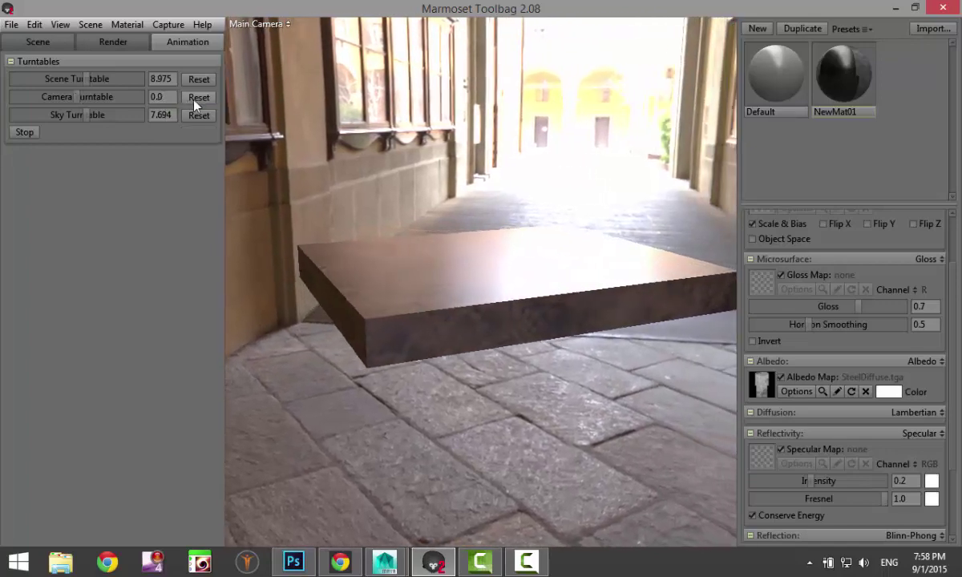
click(194, 101)
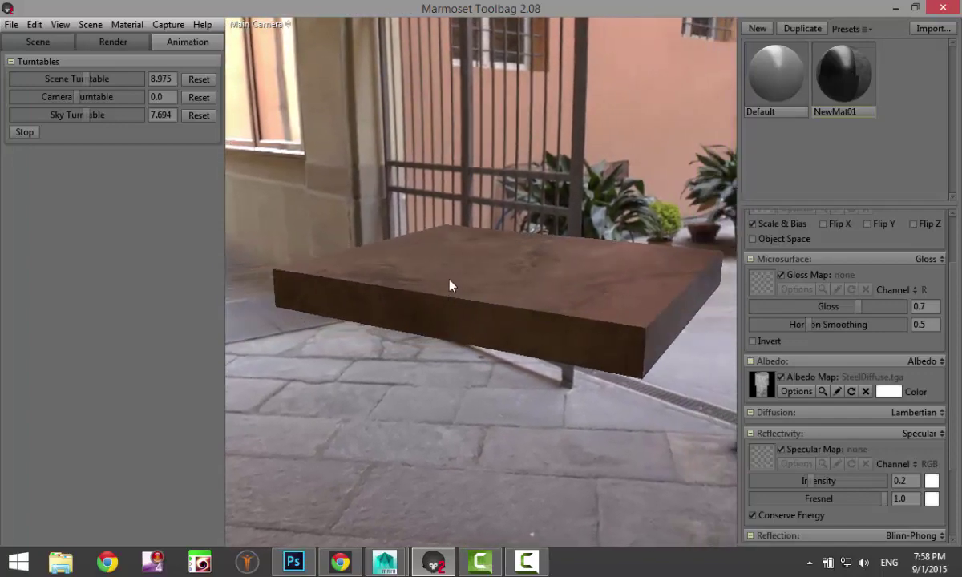
drag(464, 285, 491, 356)
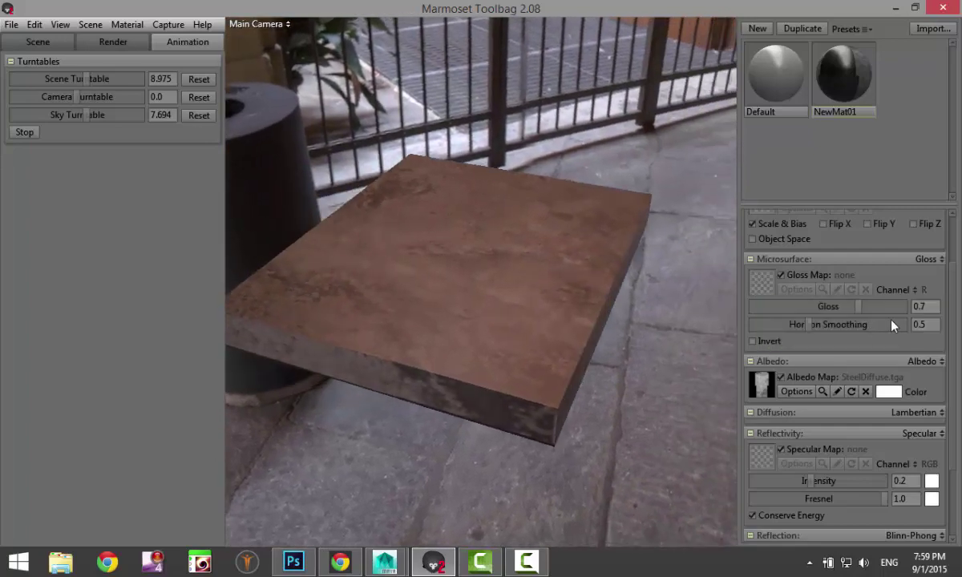
scroll(834, 321, down, 1)
scroll(873, 448, down, 2)
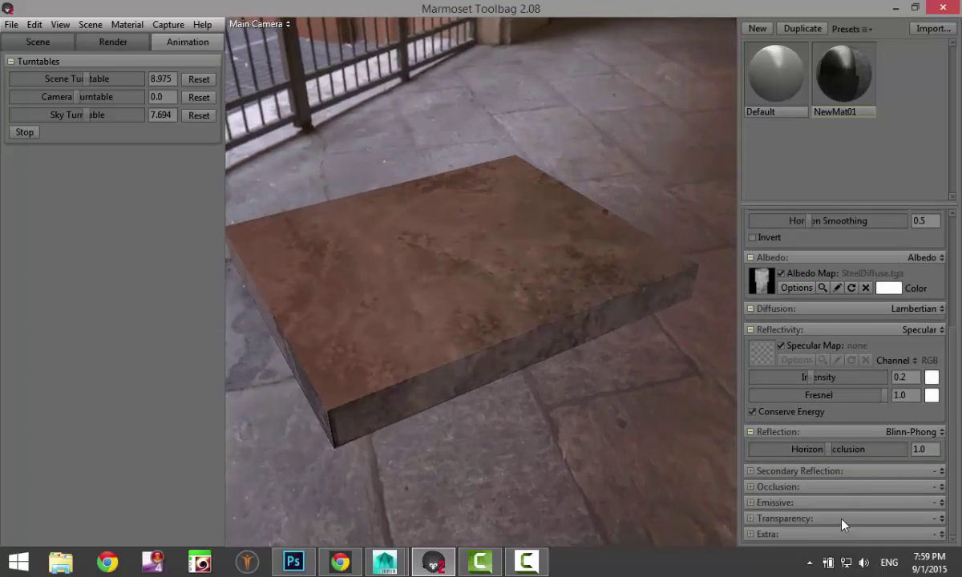
scroll(857, 501, up, 5)
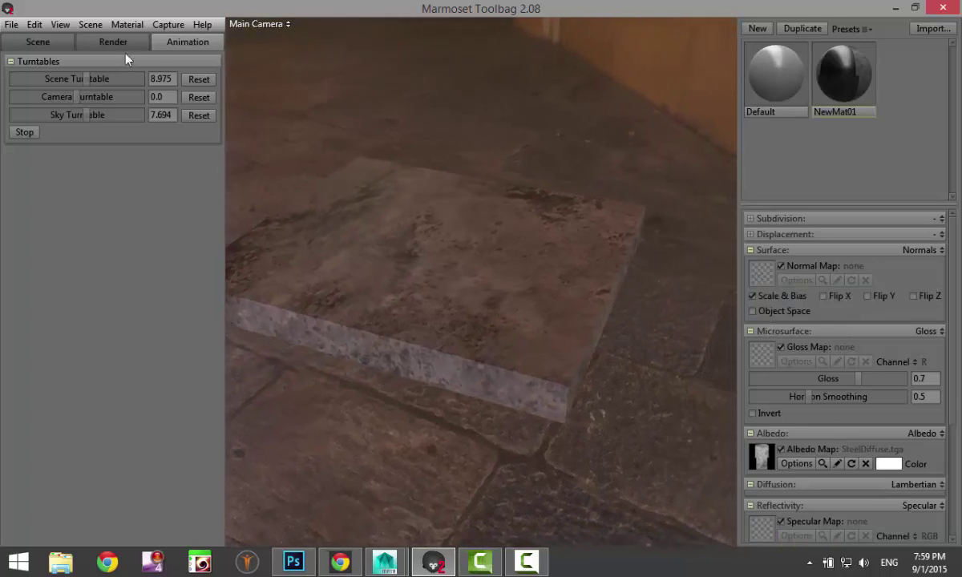
Step: Stop the turntable and load SteelLogoNormal.tga as the slab's normal map
click(24, 133)
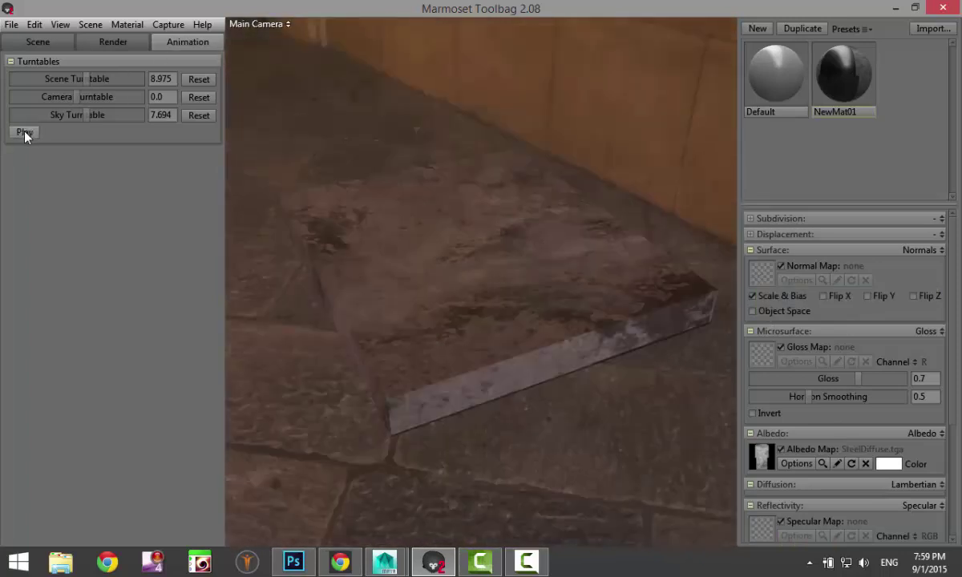
click(763, 281)
scroll(441, 121, down, 6)
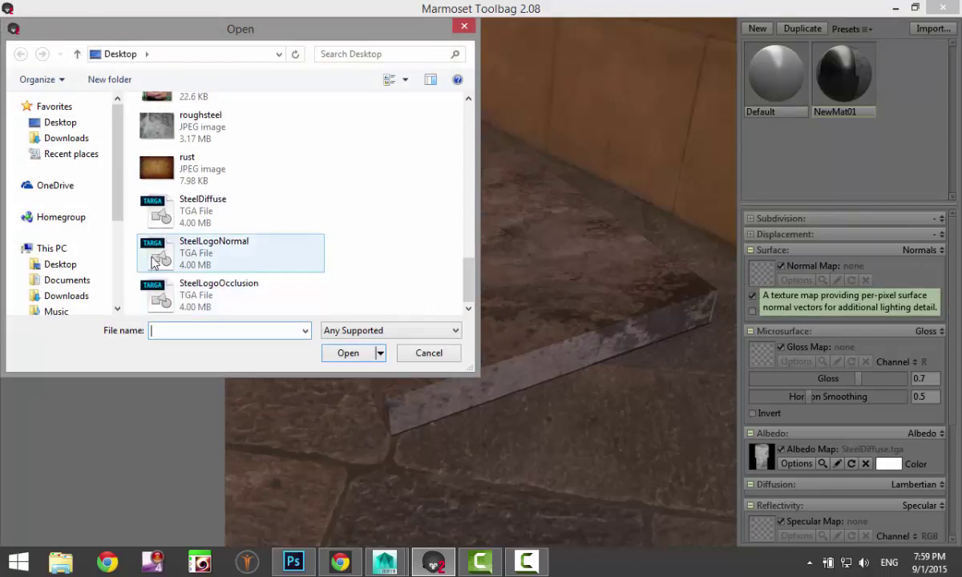
click(265, 253)
click(350, 354)
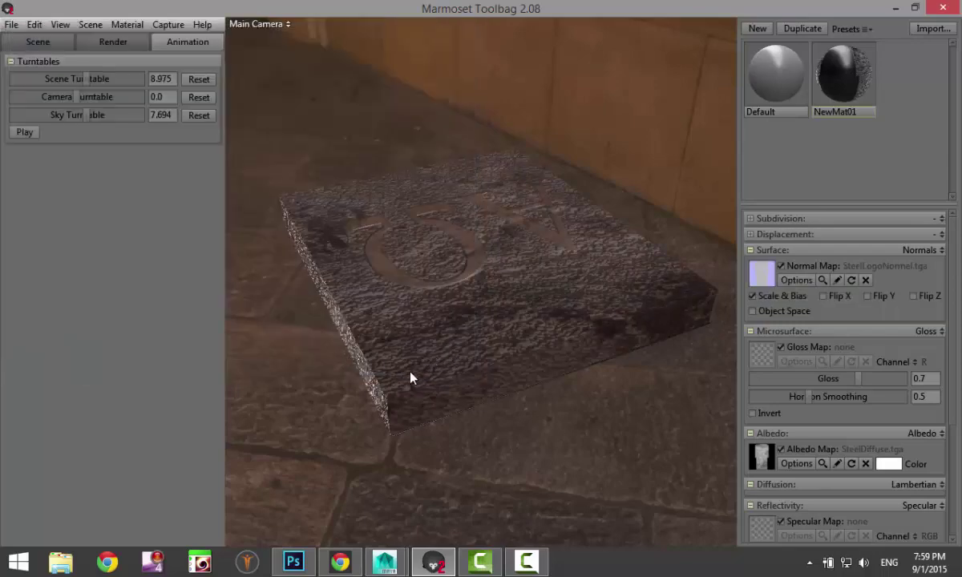
drag(414, 383, 672, 343)
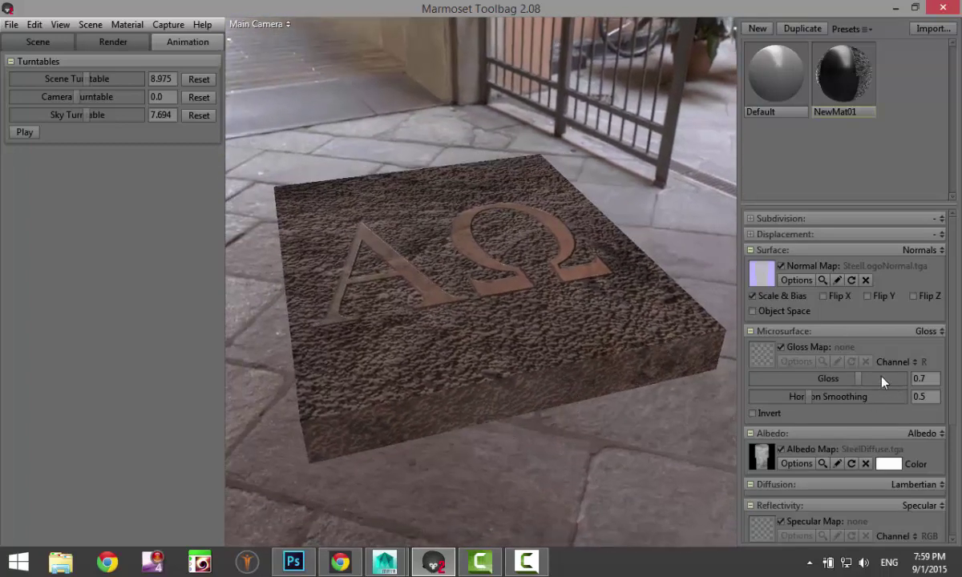
Step: Expand the Occlusion section and set its mode to Occlusion
scroll(854, 341, down, 5)
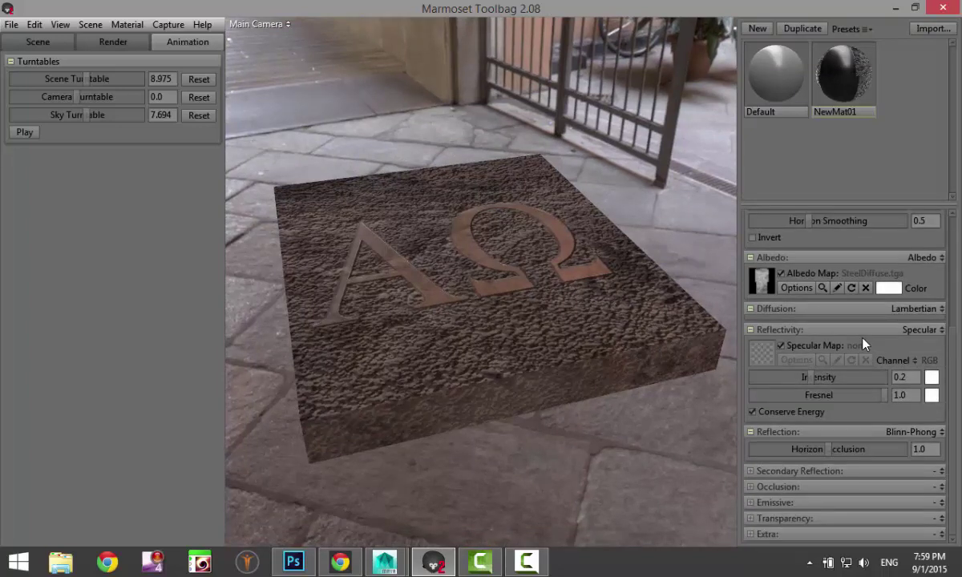
click(752, 488)
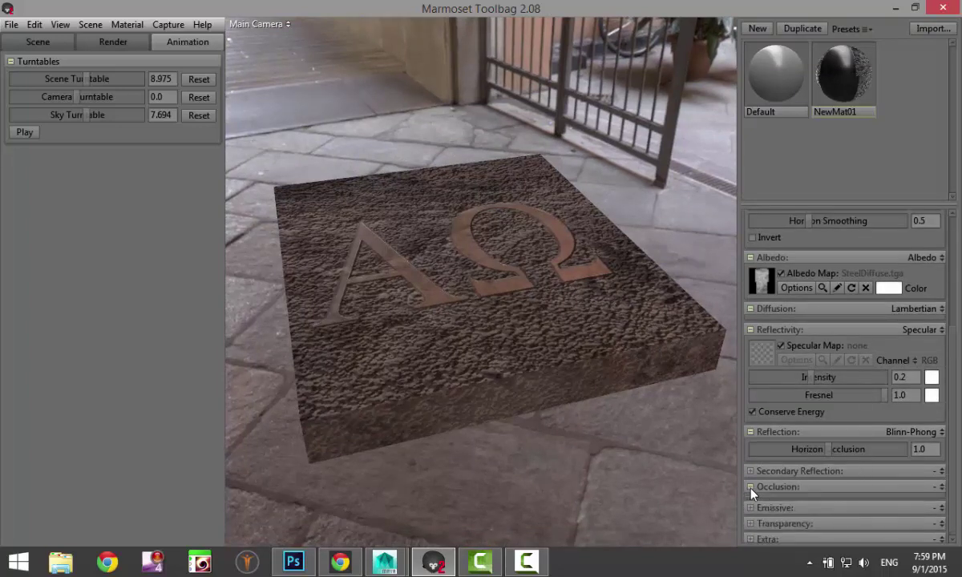
click(940, 487)
click(920, 520)
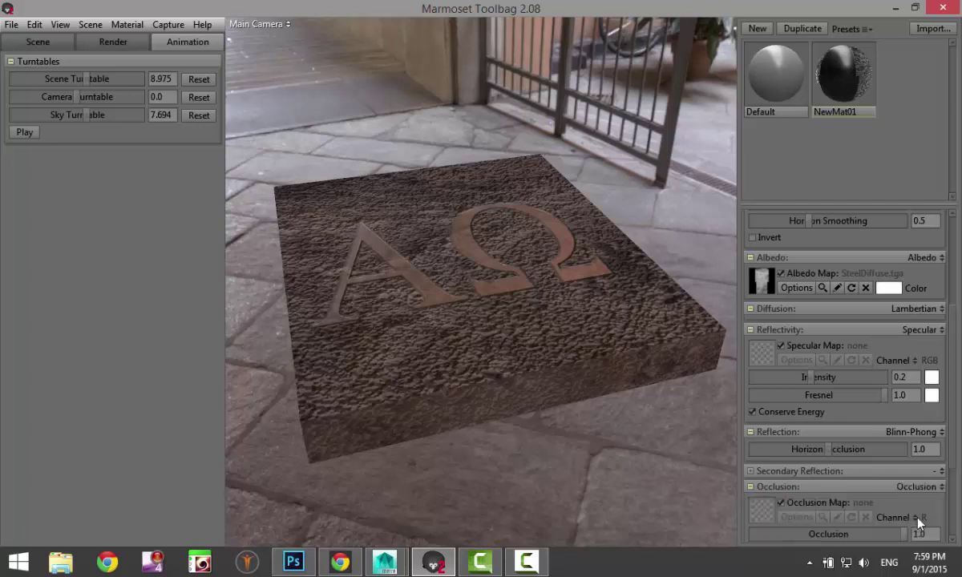
Step: Load SteelLogoOcclusion.tga as the occlusion map and check it from a low side view
scroll(802, 366, down, 3)
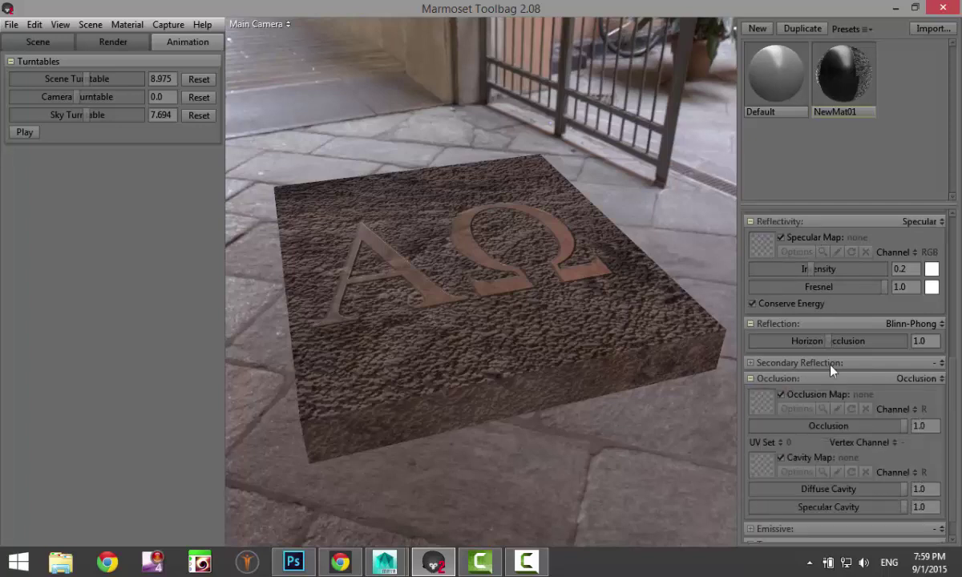
click(760, 407)
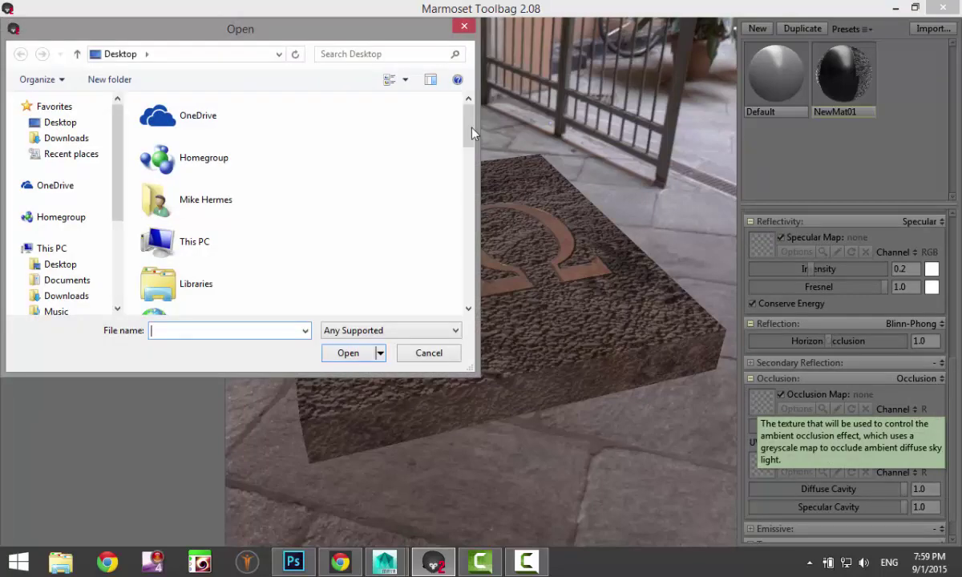
drag(467, 136, 471, 291)
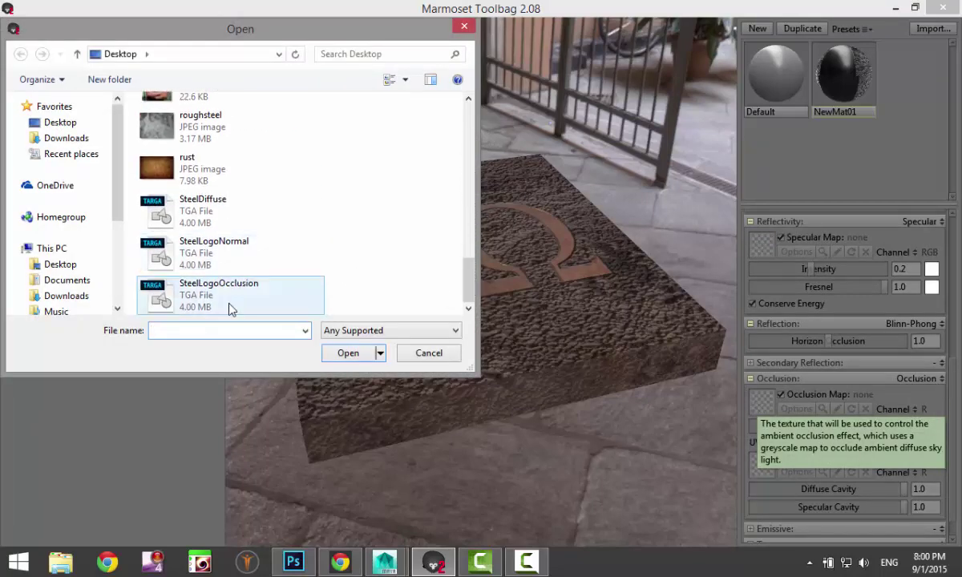
click(197, 297)
click(345, 355)
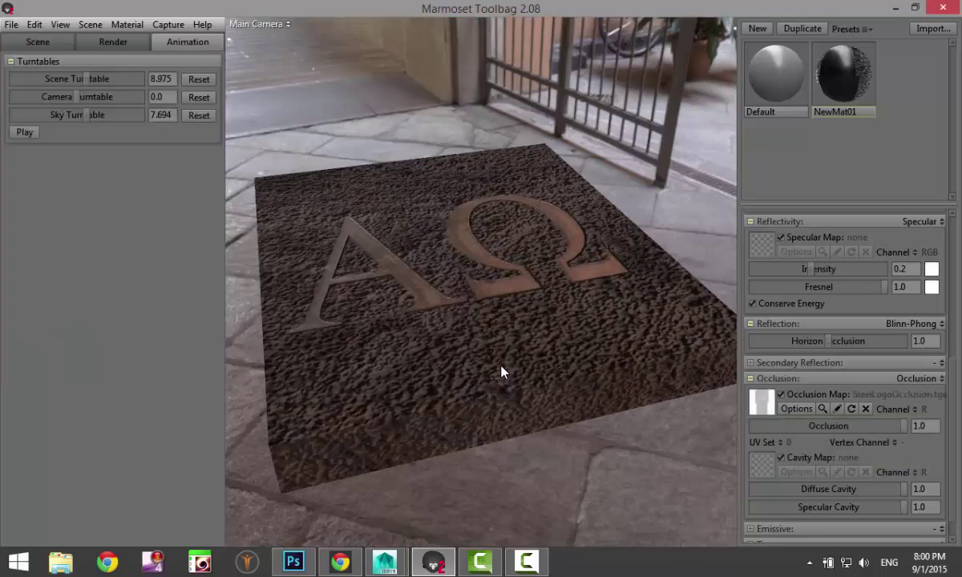
drag(539, 380, 583, 370)
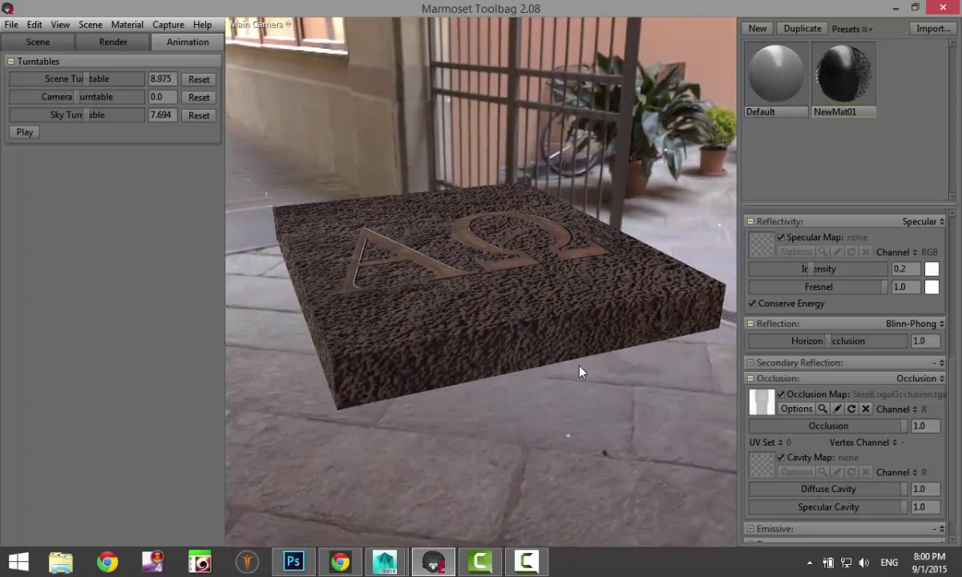
scroll(581, 370, up, 6)
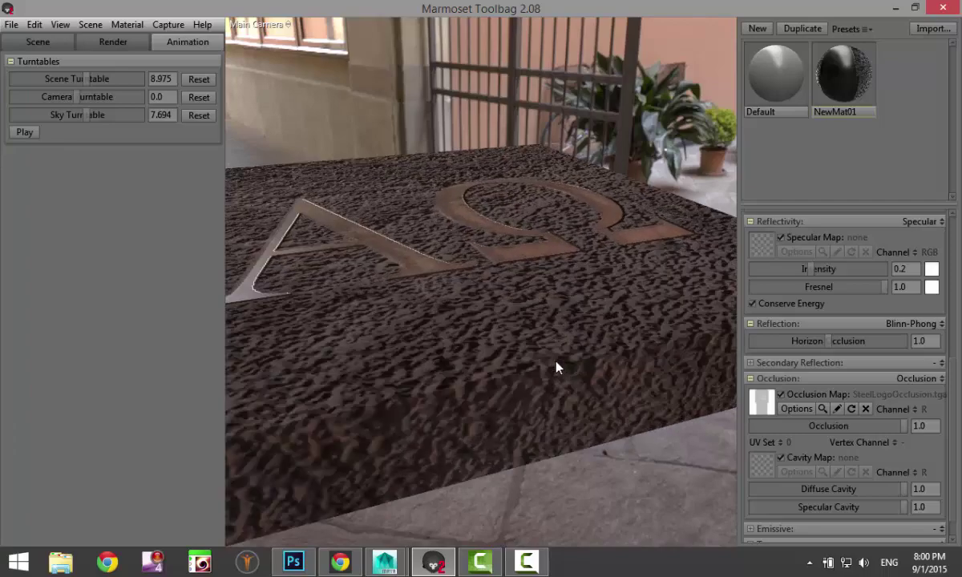
Step: Orbit around the slab, then open File > Viewer Export for the Marmoset Viewer settings
drag(557, 368, 472, 401)
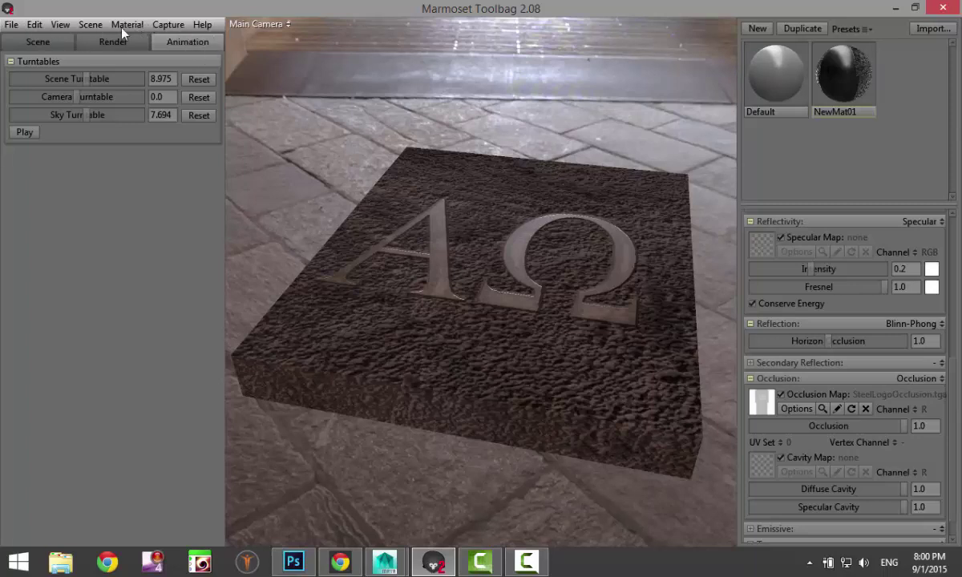
click(9, 25)
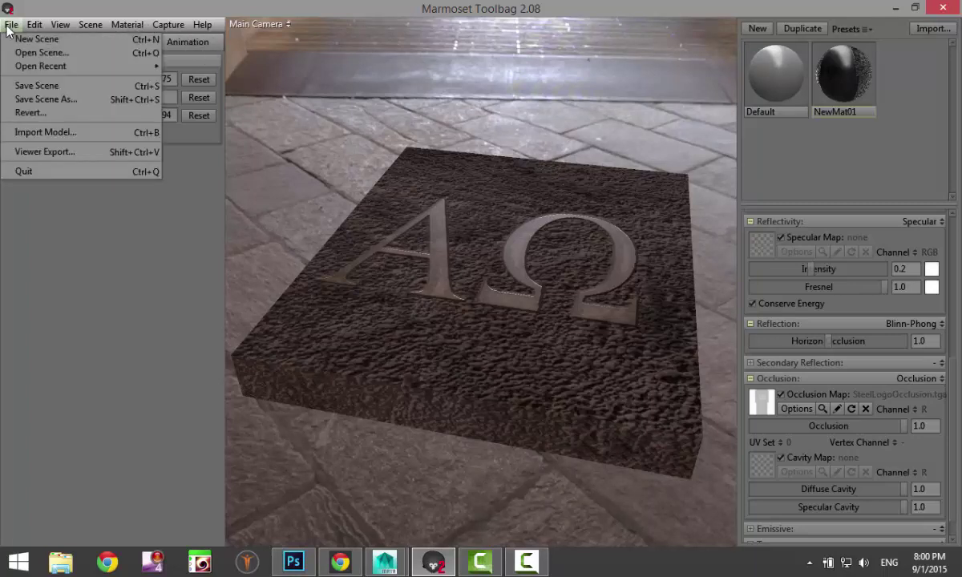
click(78, 157)
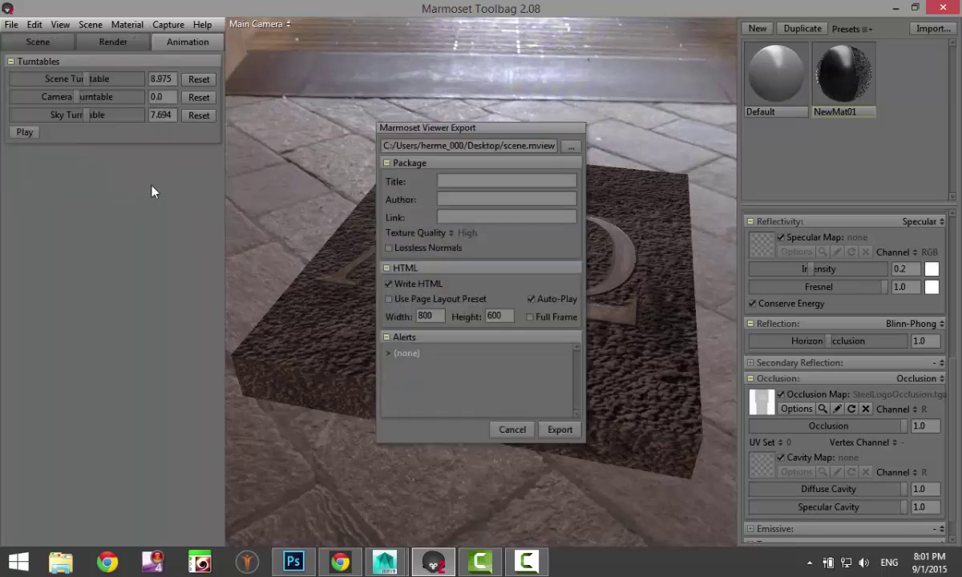
Step: Title the viewer export 'Test' and enter the author's name
click(465, 182)
text(Test)
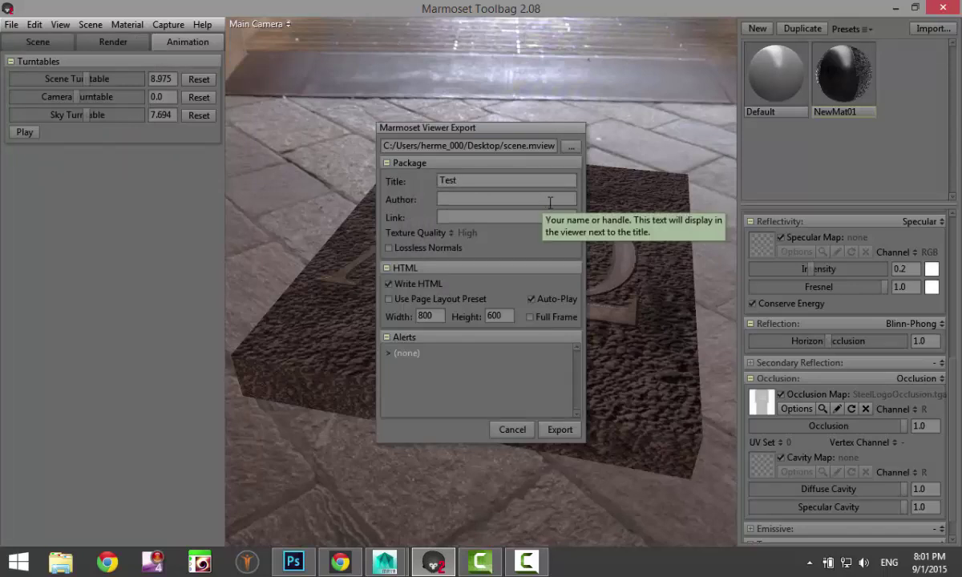
click(482, 198)
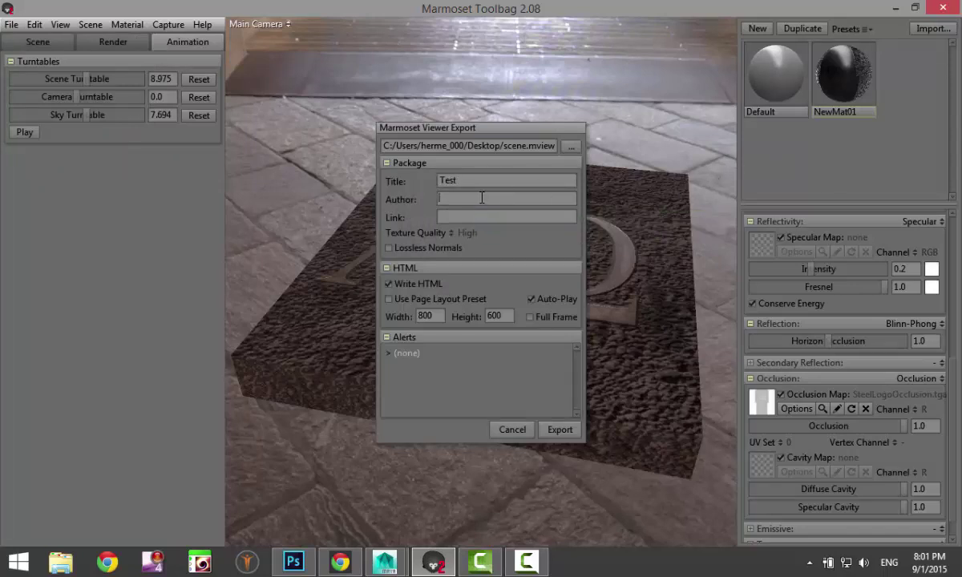
text(Mike Hermes)
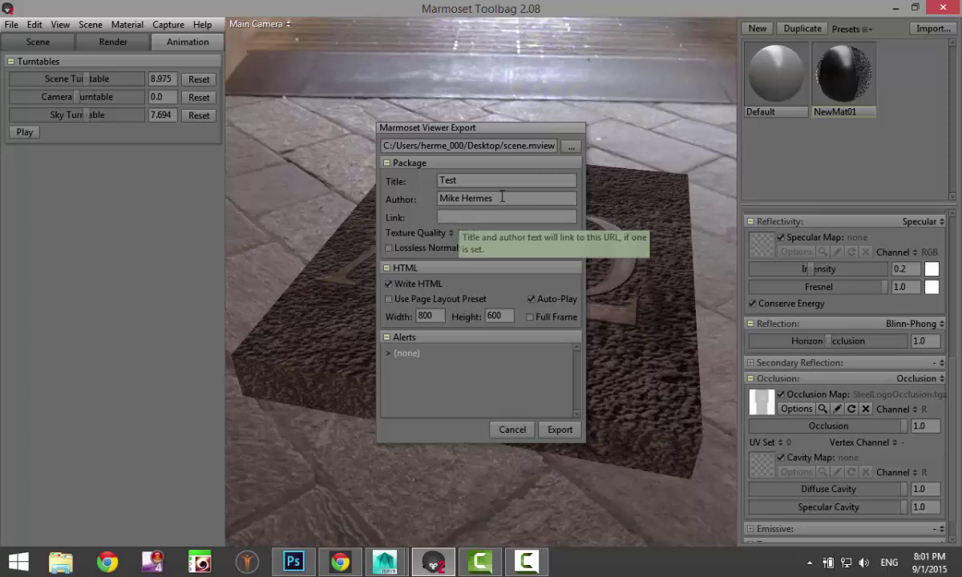
Step: Save the export as 'Marmoset viewer' on the Desktop and run the Marmoset Viewer export
click(571, 146)
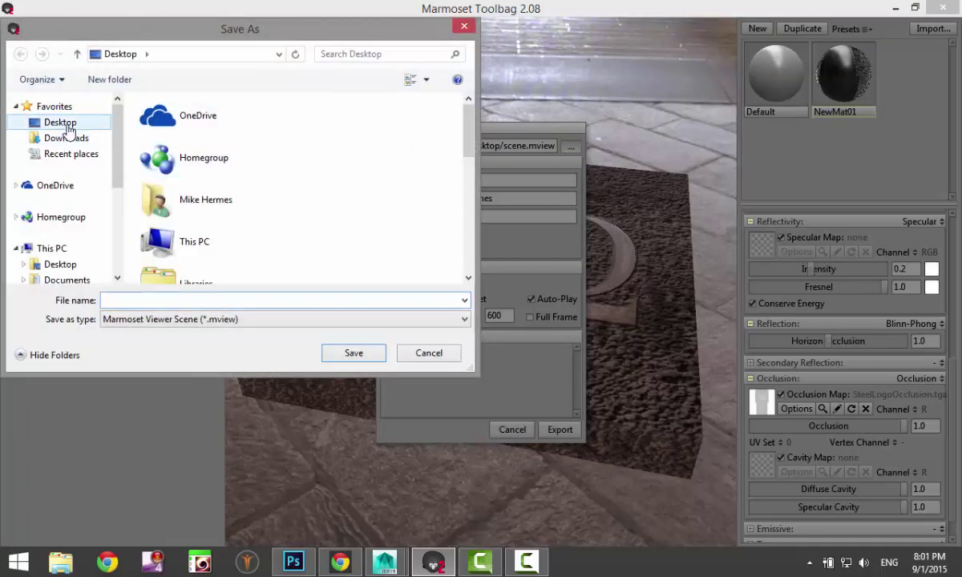
click(69, 130)
text(Mam)
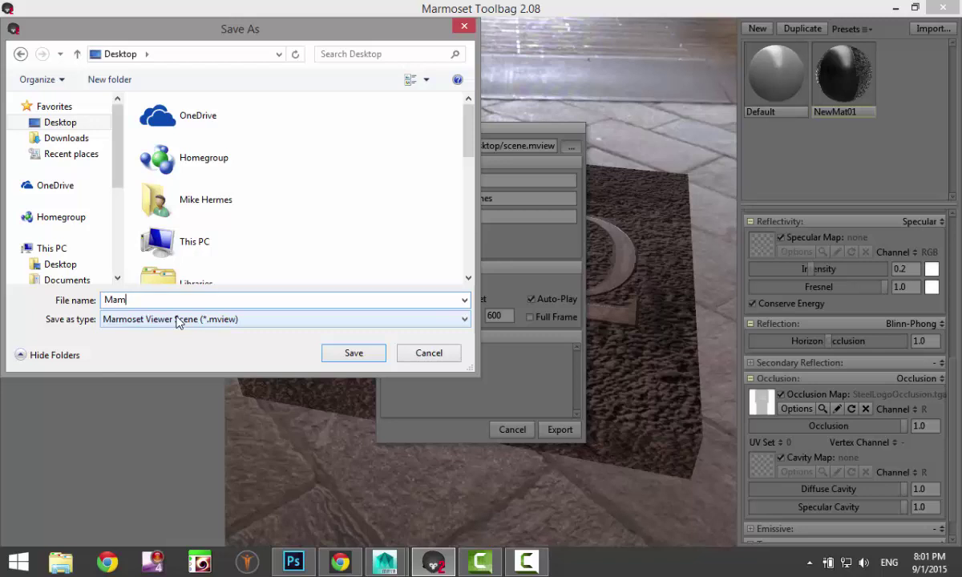
key(BackSpace)
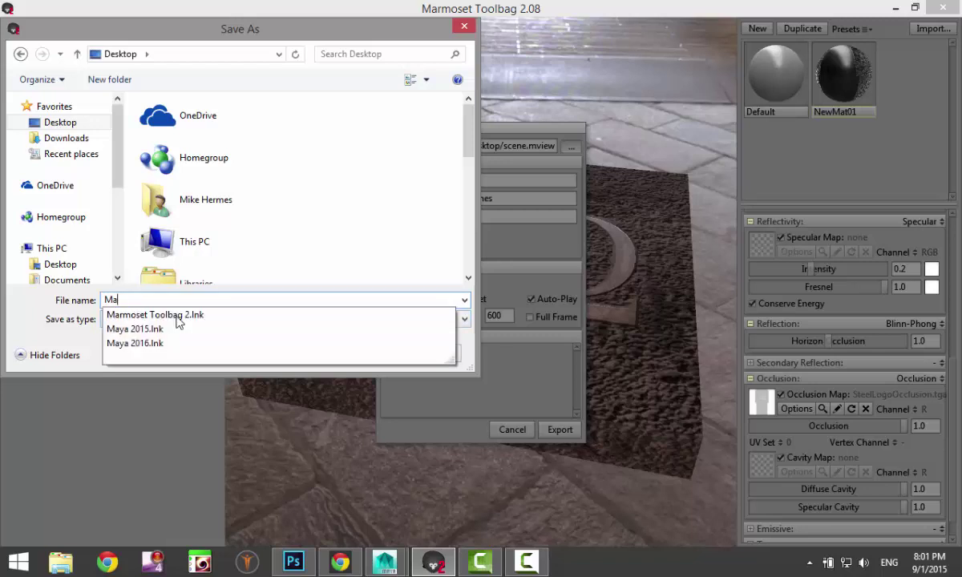
text(rmois)
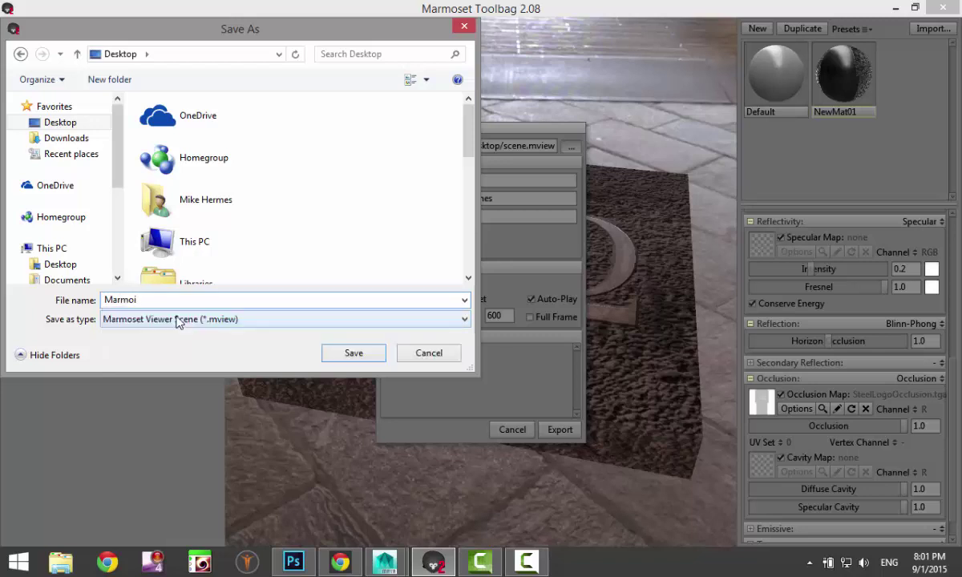
key(BackSpace)
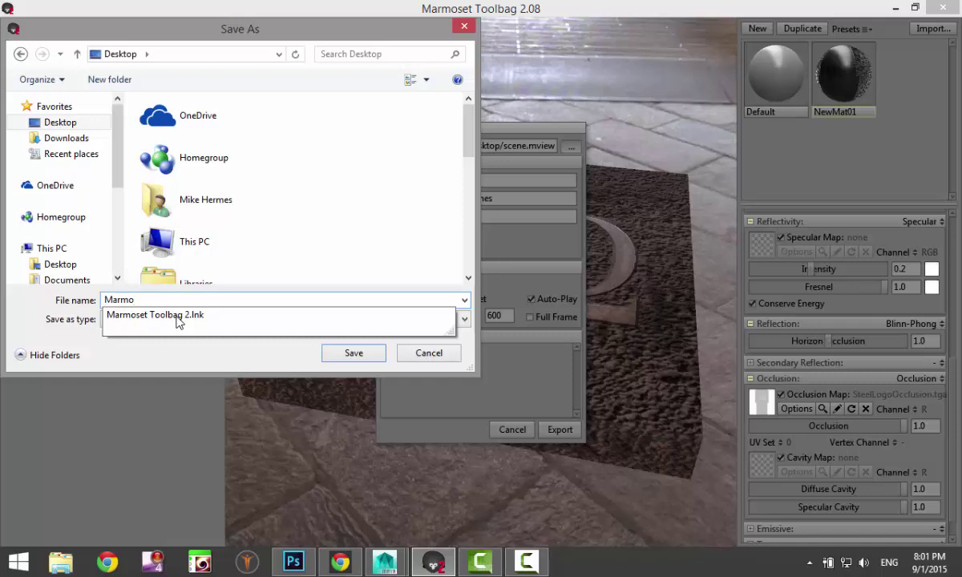
text(set viewer)
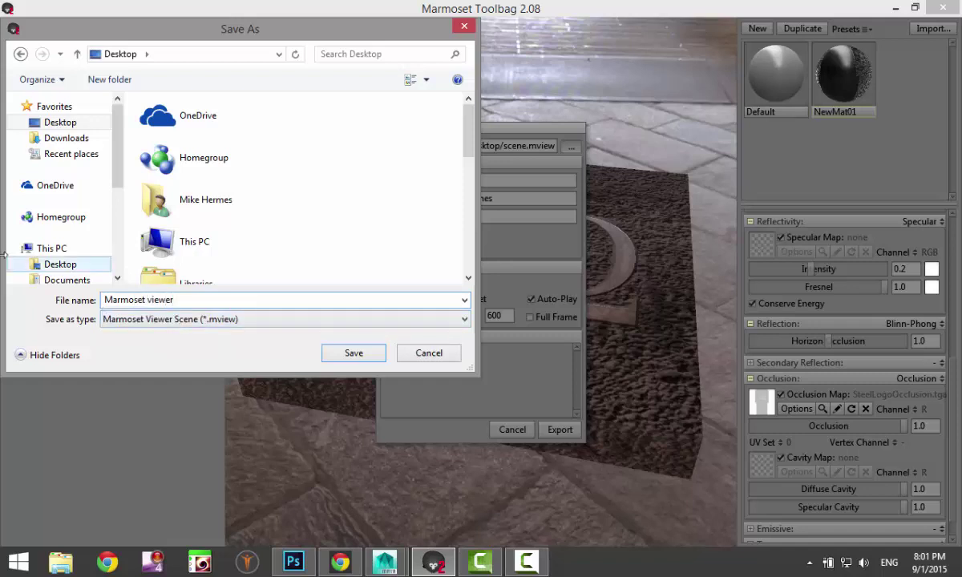
click(353, 354)
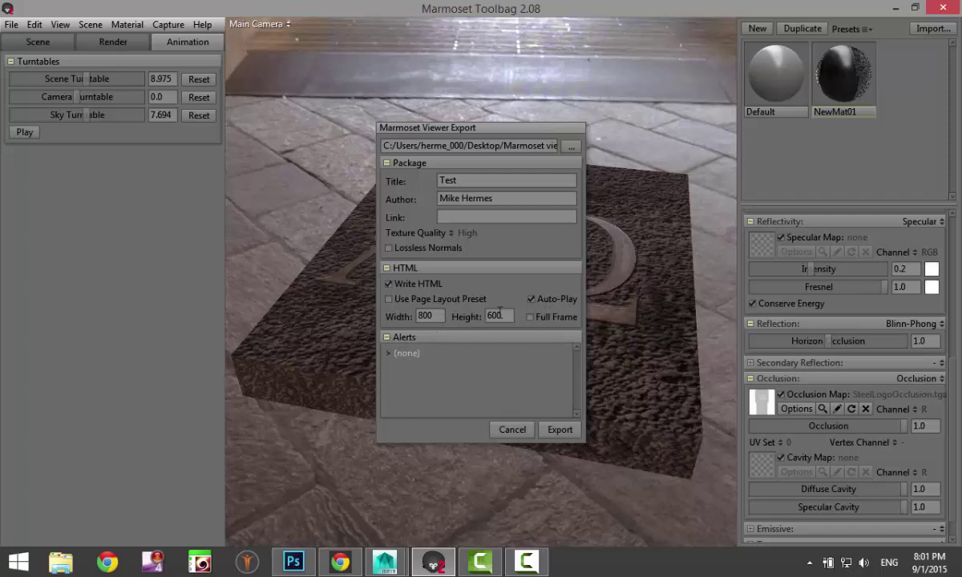
click(561, 431)
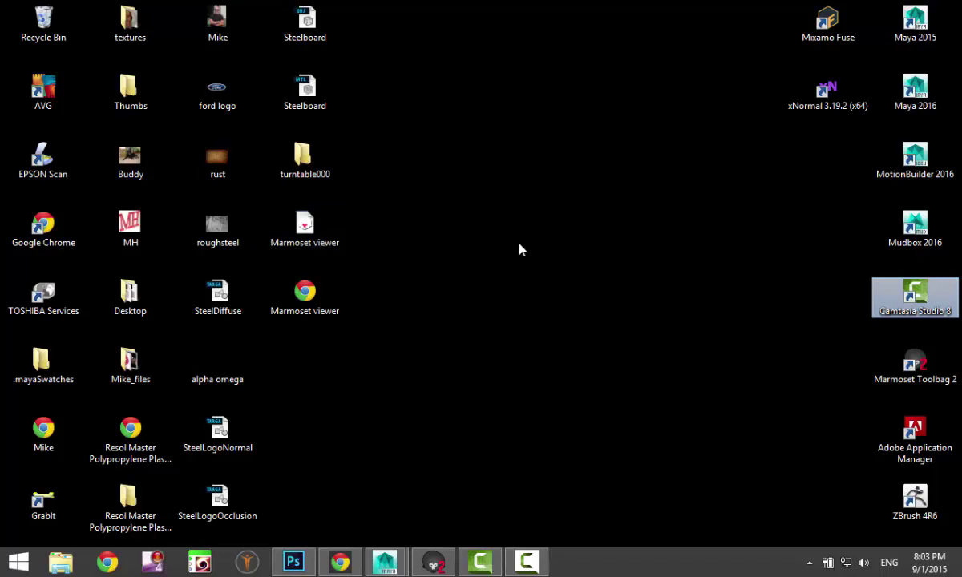
Step: Switch to Chrome's ArtStation Create New Artwork page with Alt+Tab
key(alt+Tab)
key(alt+Tab)
key(alt+Tab)
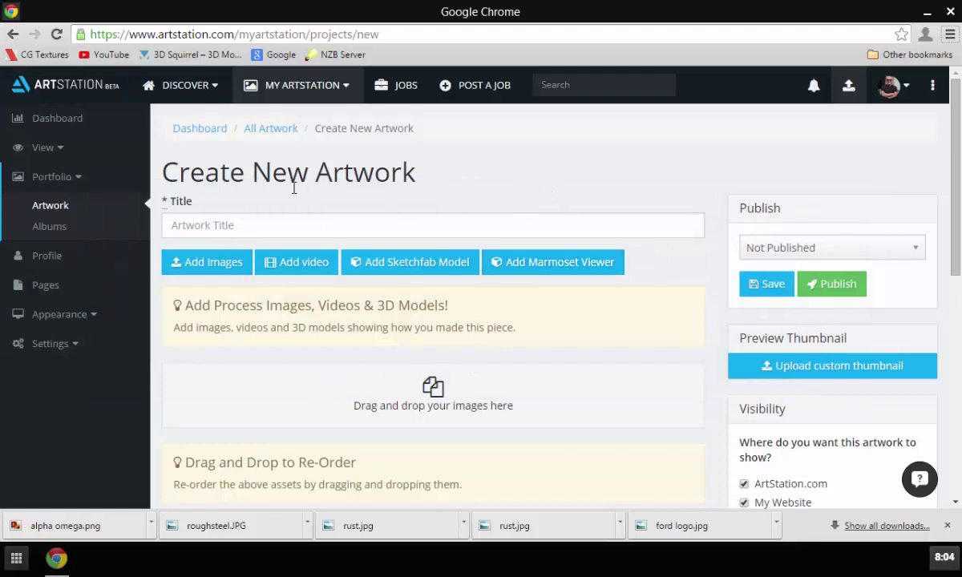
Step: Title the artwork 'Test viewer' and upload the Desktop's 1.87 MB Marmoset viewer file
click(246, 227)
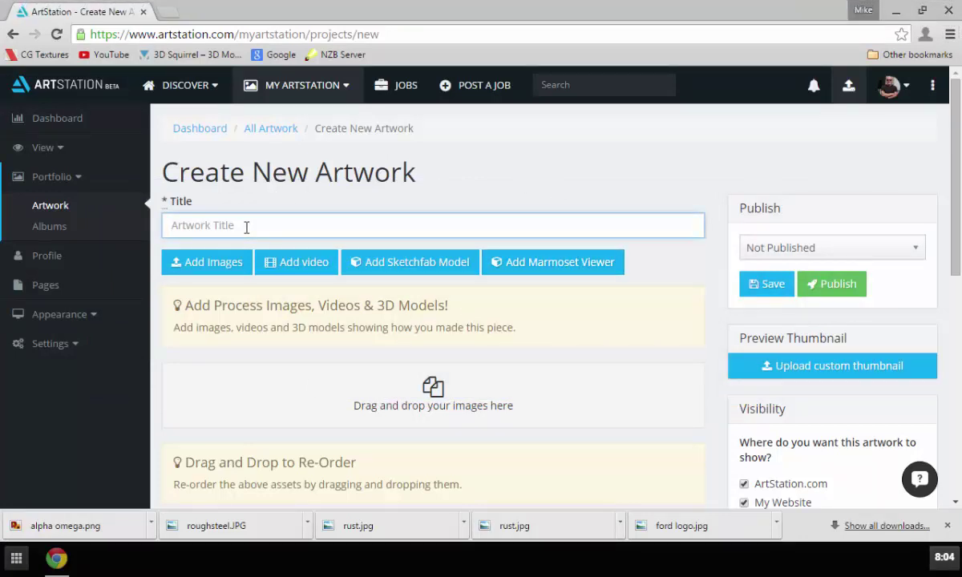
text(Test)
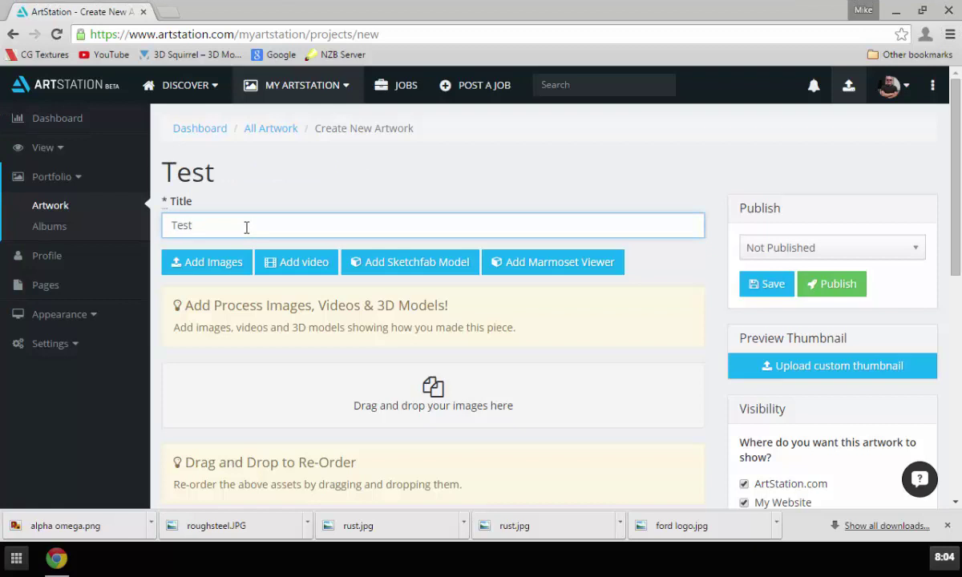
text( viewer)
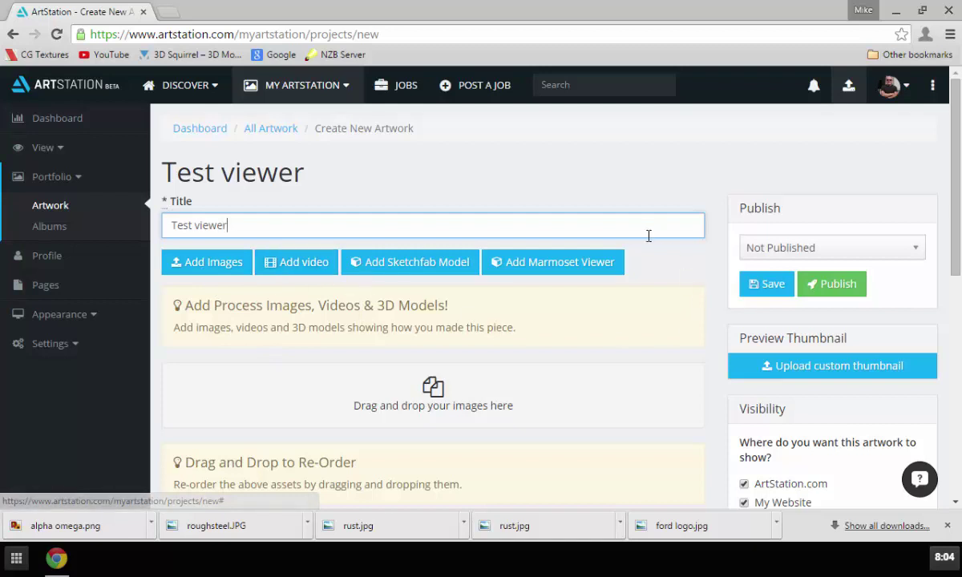
click(586, 265)
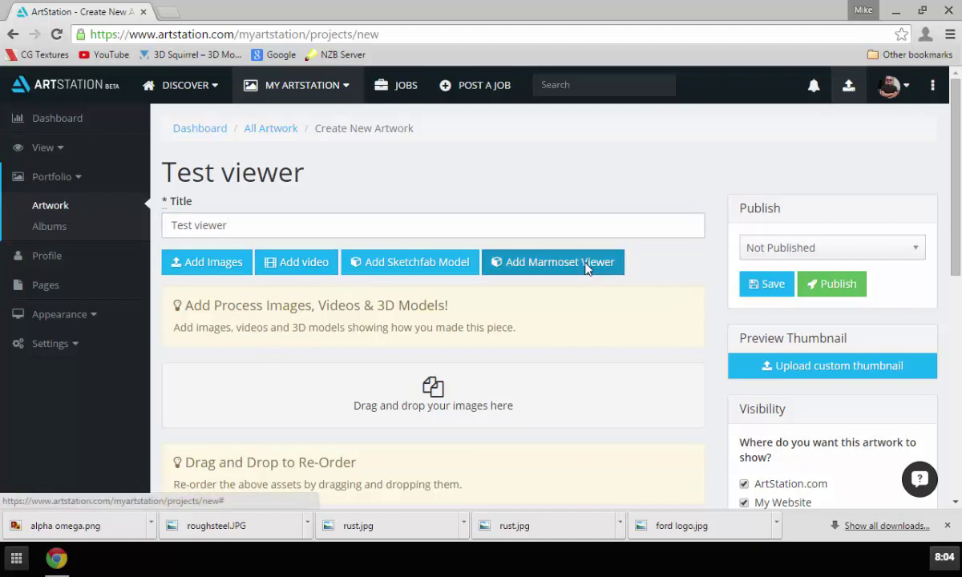
scroll(453, 361, down, 3)
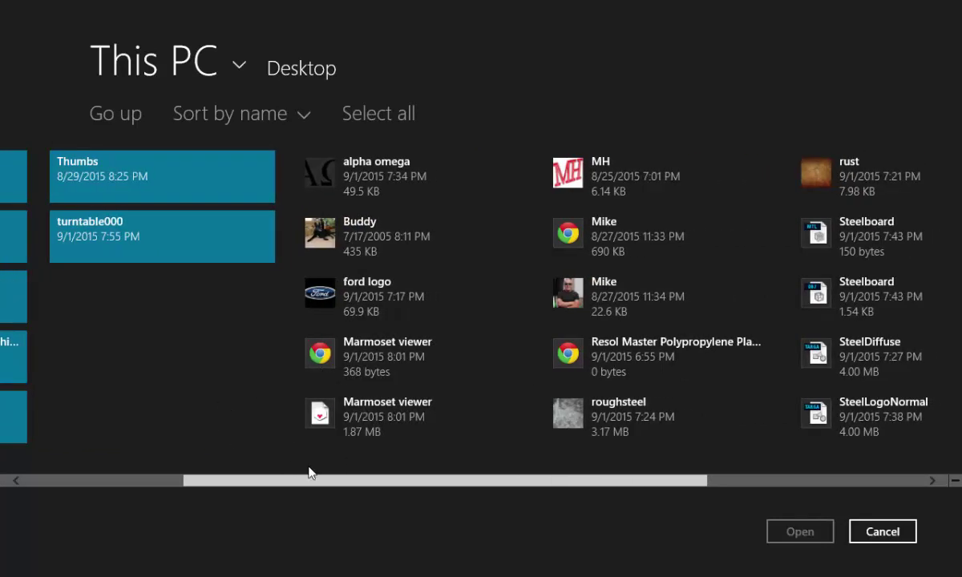
click(309, 405)
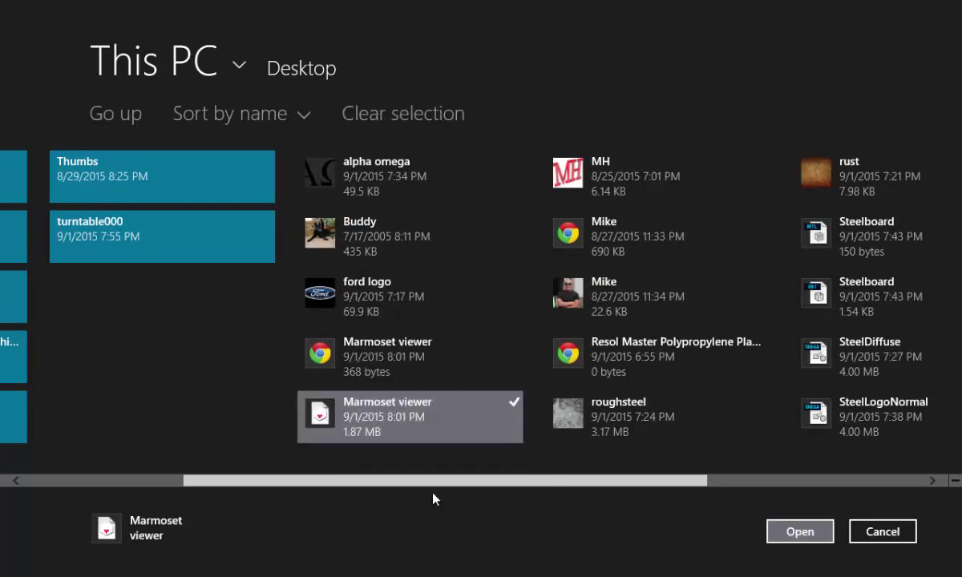
click(789, 534)
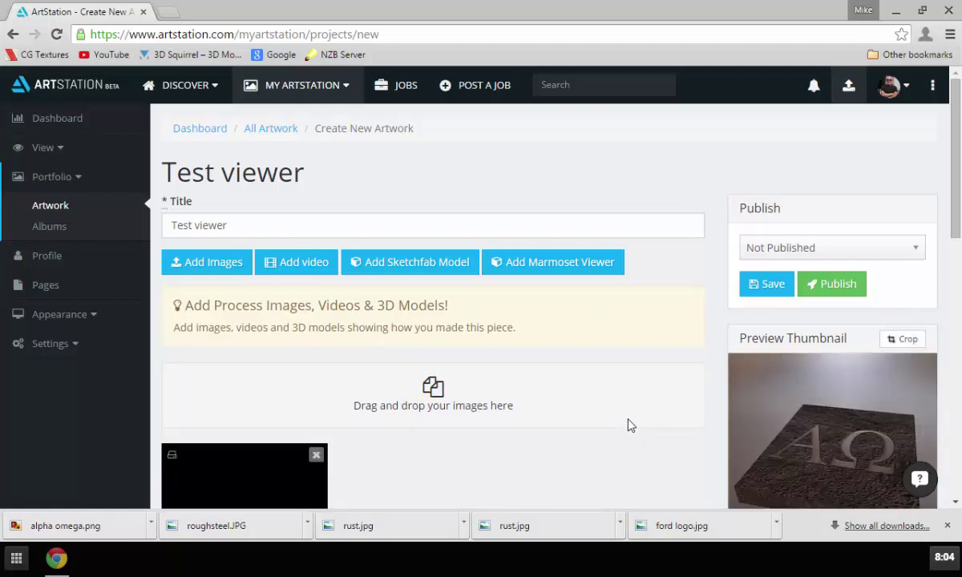
Step: Look over the artwork form, then publish 'Test viewer'
scroll(629, 424, down, 3)
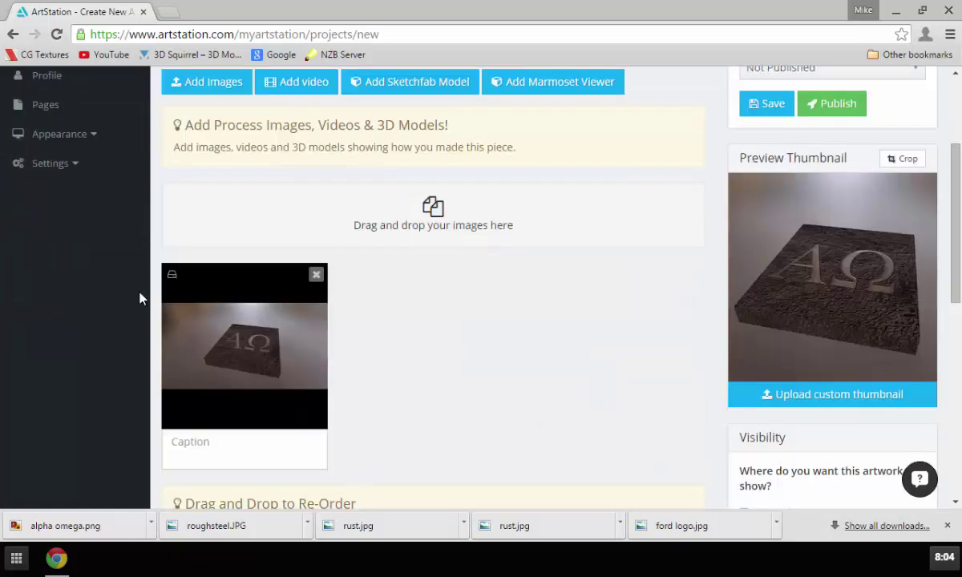
scroll(419, 376, up, 2)
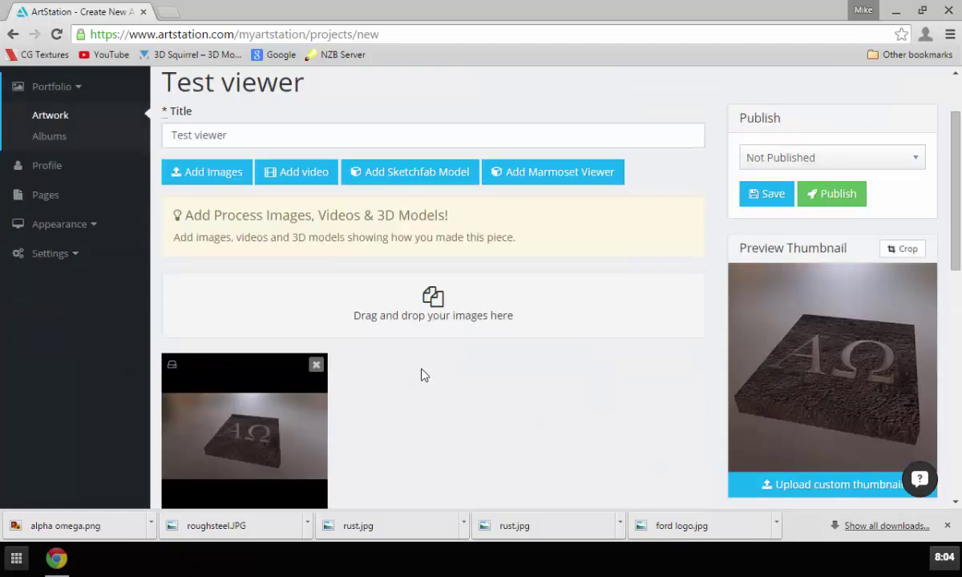
scroll(424, 376, down, 6)
scroll(325, 380, down, 3)
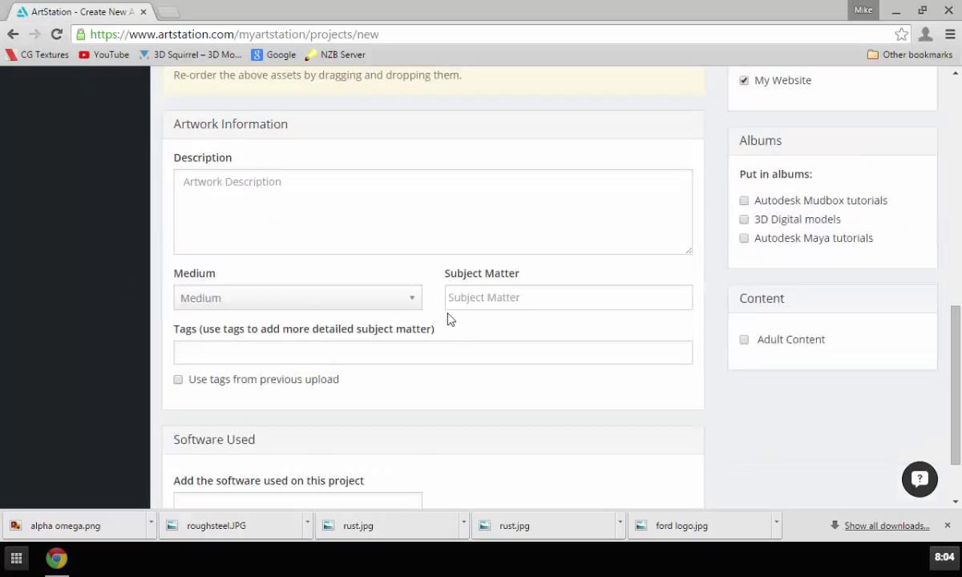
scroll(361, 369, up, 10)
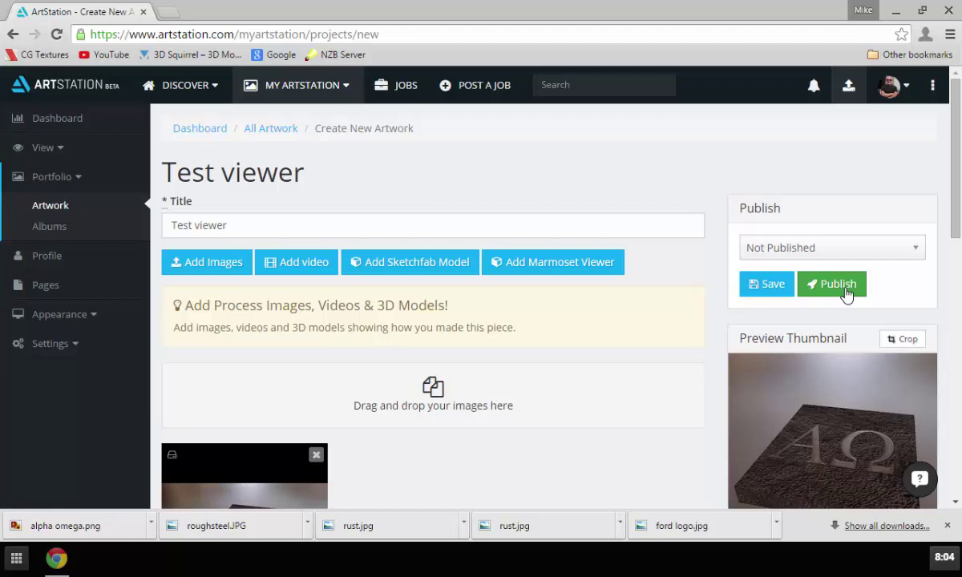
click(838, 285)
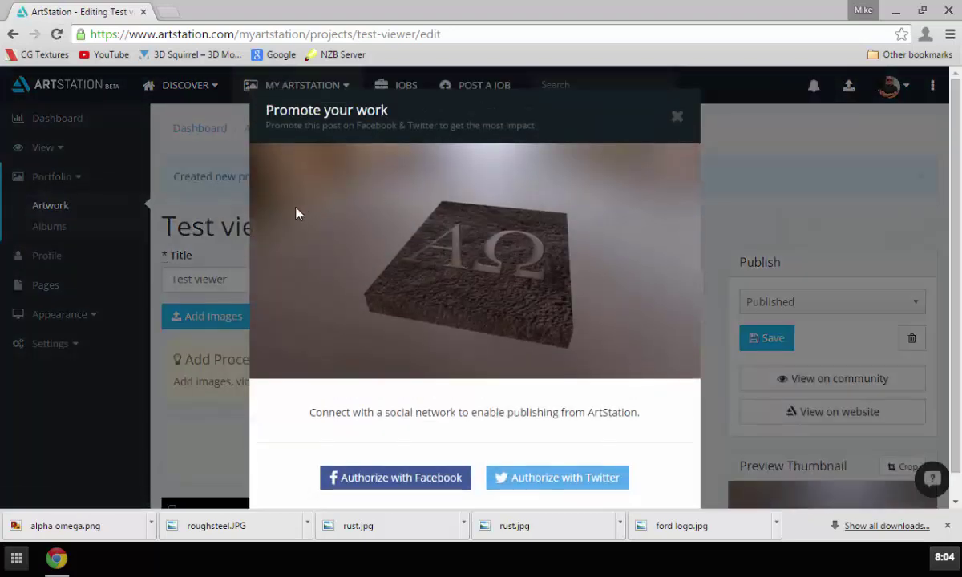
Step: Close the Promote your work prompt and browse your profile gallery, led by the ΑΩ slab
click(678, 121)
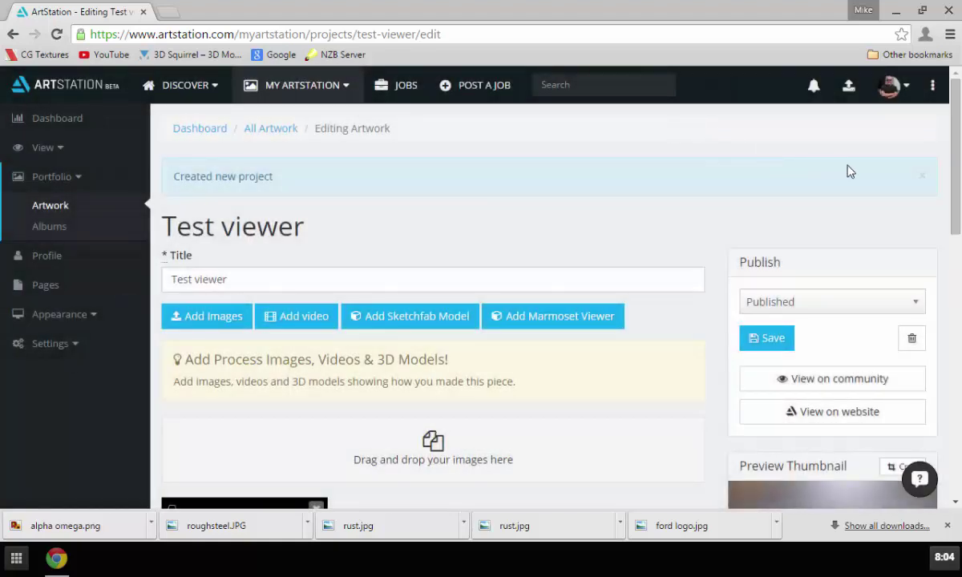
click(888, 89)
click(858, 120)
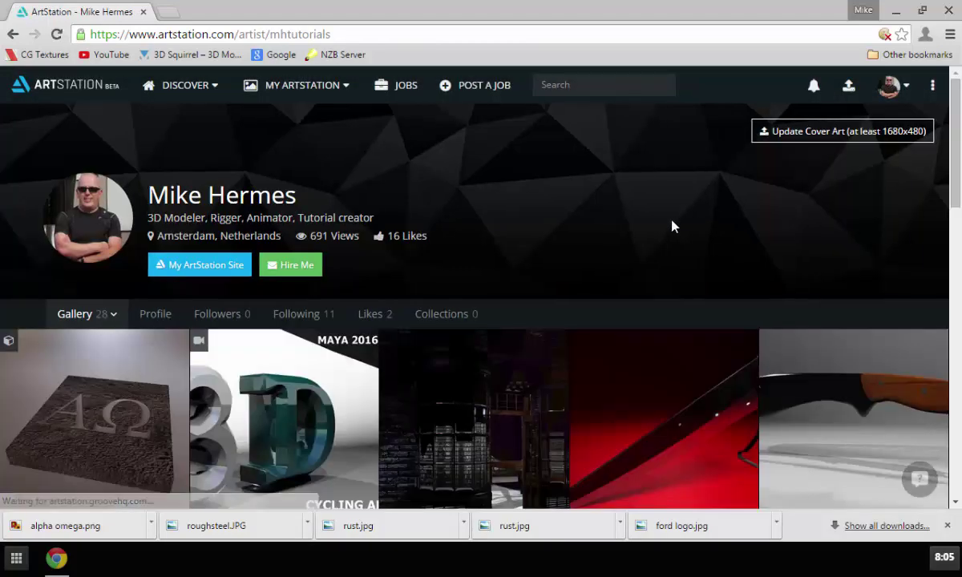
scroll(88, 404, down, 3)
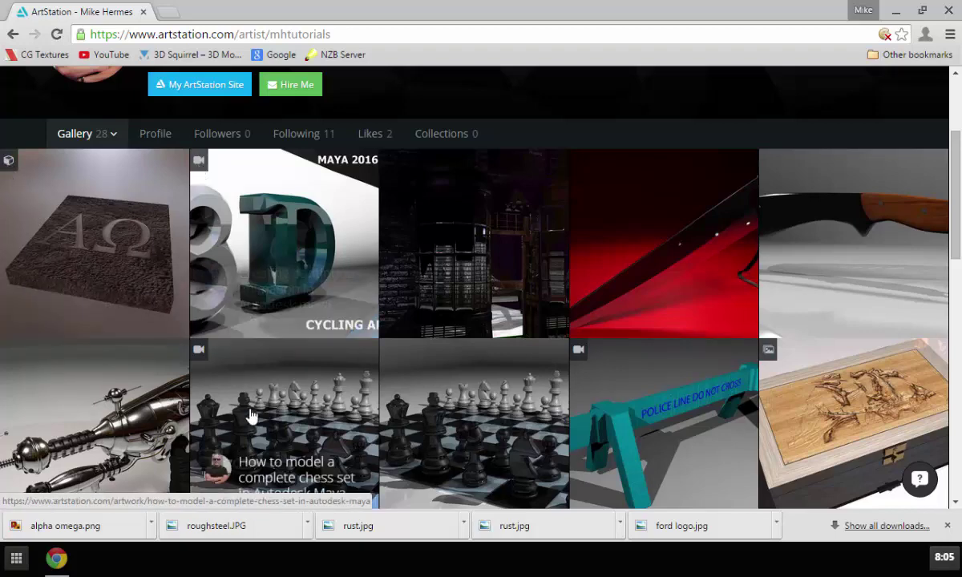
scroll(482, 389, down, 1)
scroll(513, 382, up, 2)
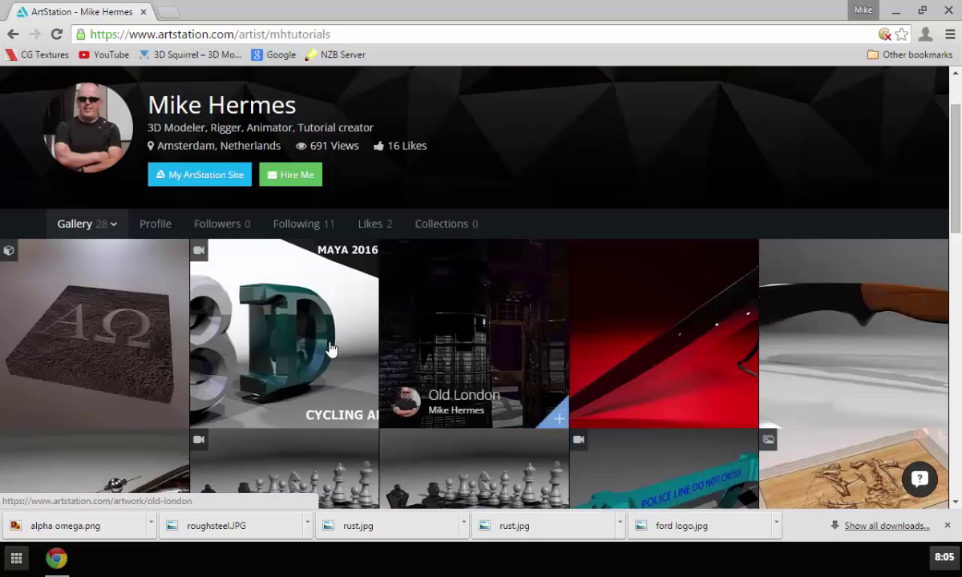
Step: Open the 'Test viewer' artwork from the gallery and launch its Marmoset viewer of the ΑΩ slab
click(92, 329)
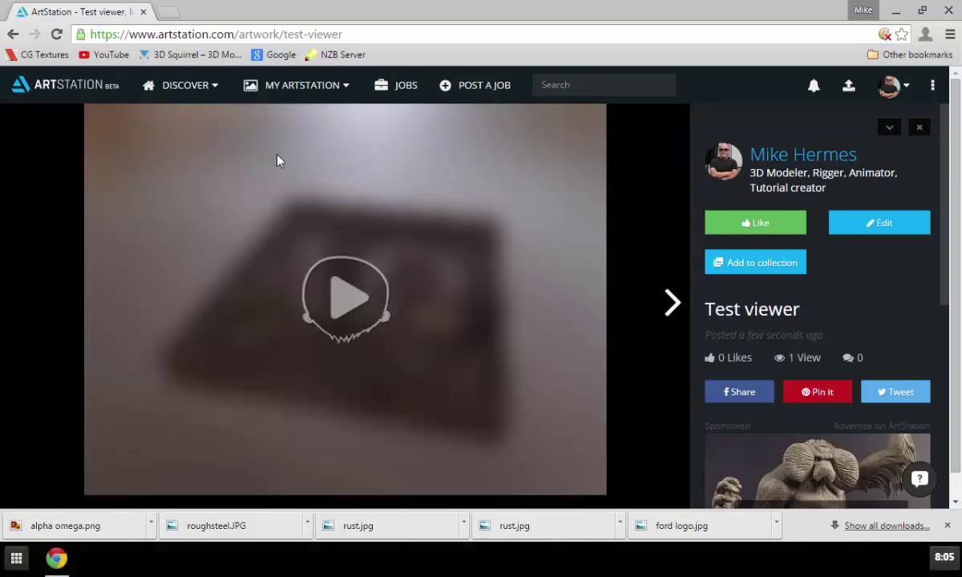
click(347, 303)
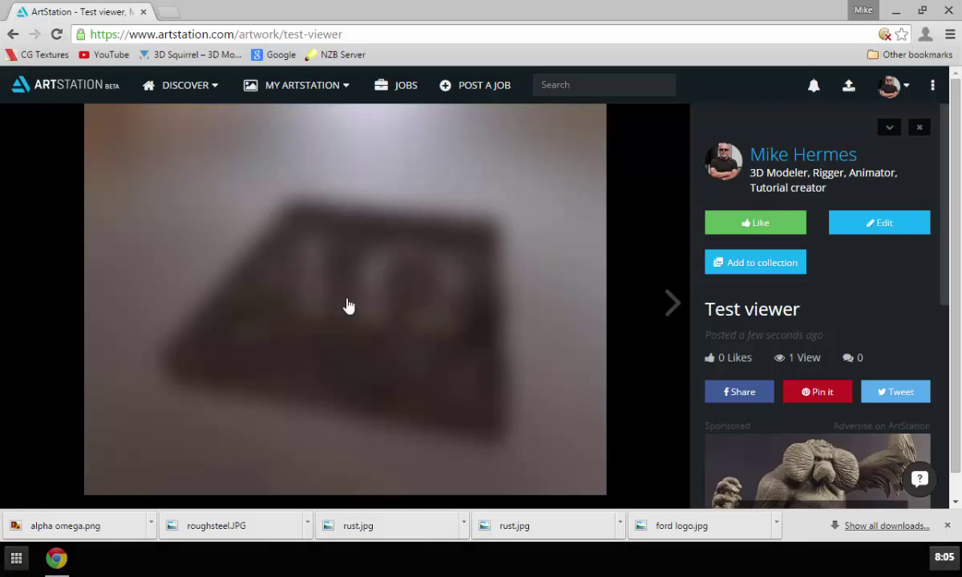